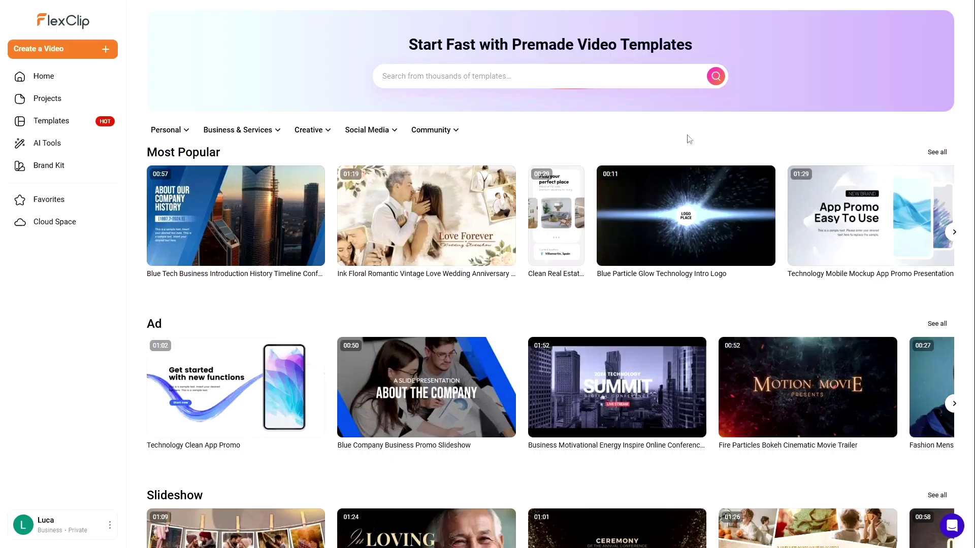
Step: Search the template library for 'youtube' and scroll down through the results
mouse_move(174, 139)
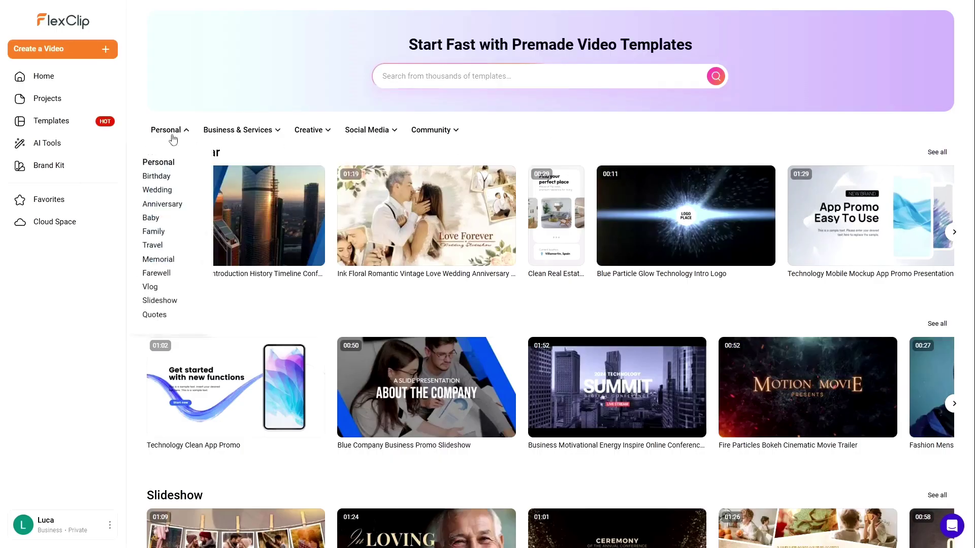
left_click(561, 79)
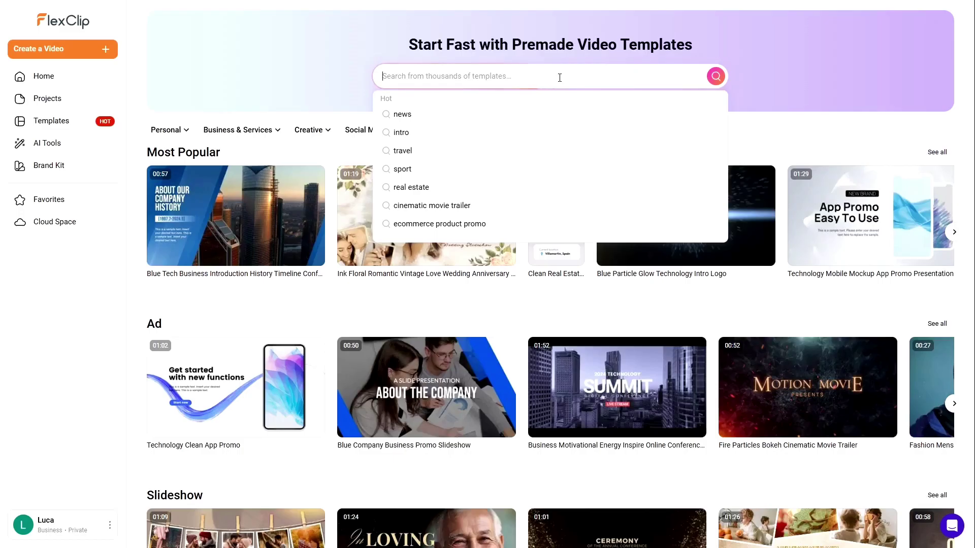
type("youtube")
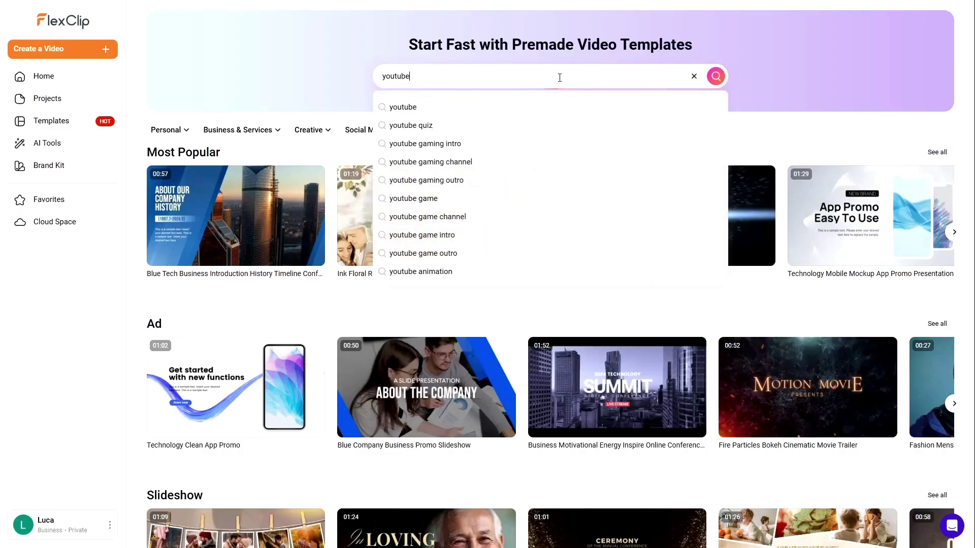
key("Return")
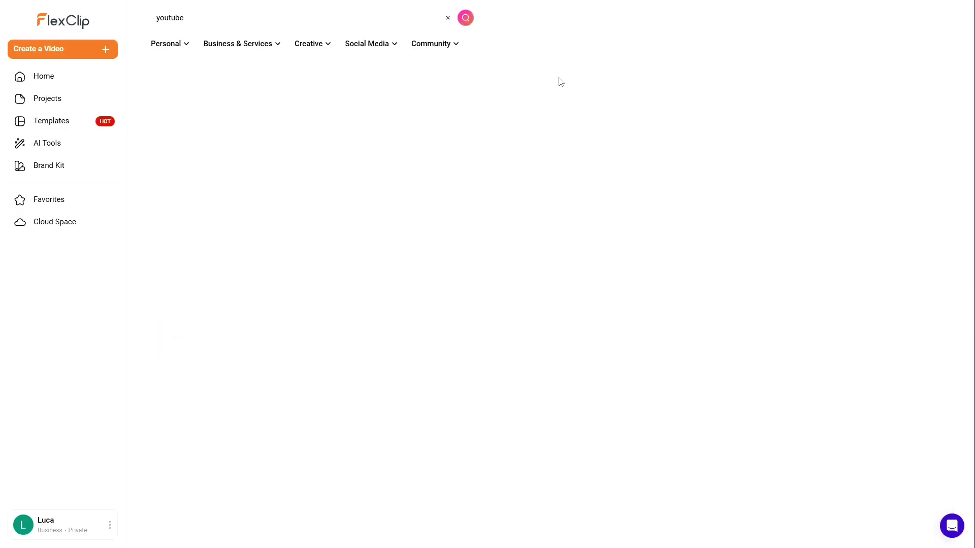
scroll(963, 77, "down", 2)
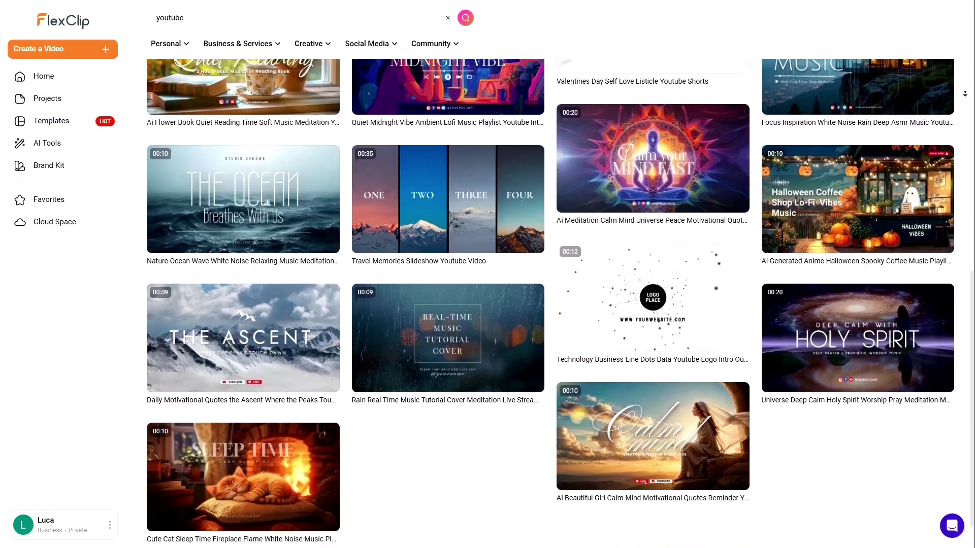
Step: Open the travel slideshow template's details and preview it in 9:16 vertical format
left_click(486, 186)
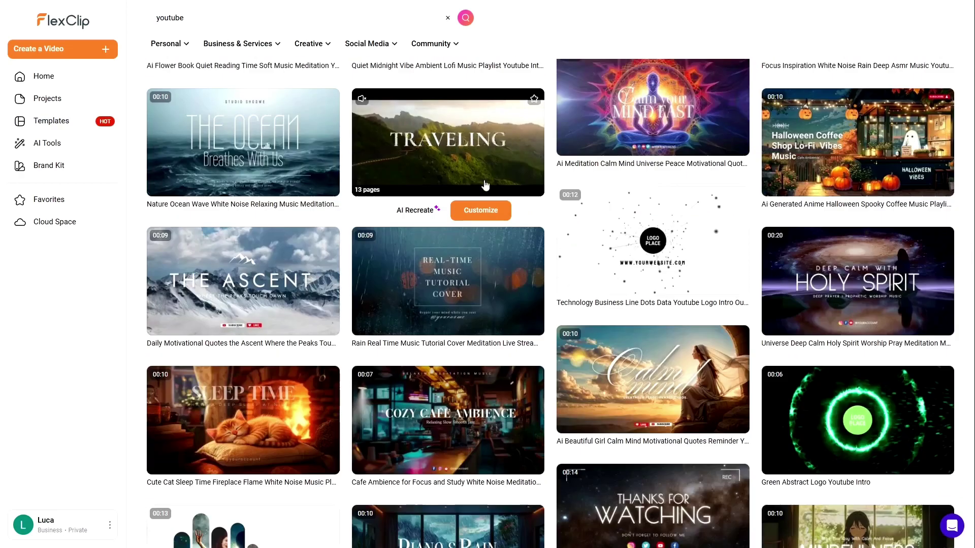
left_click(481, 167)
scroll(755, 261, "down", 3)
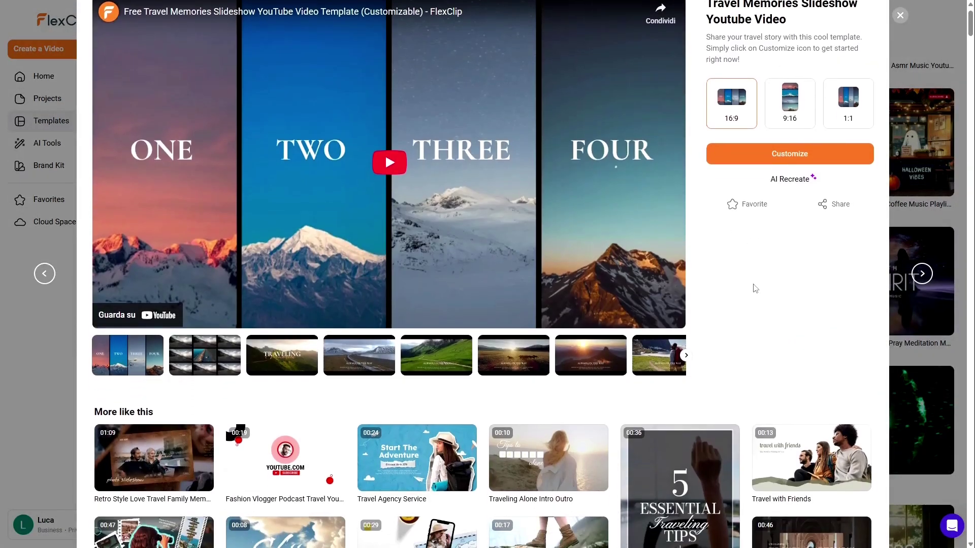
scroll(762, 277, "down", 5)
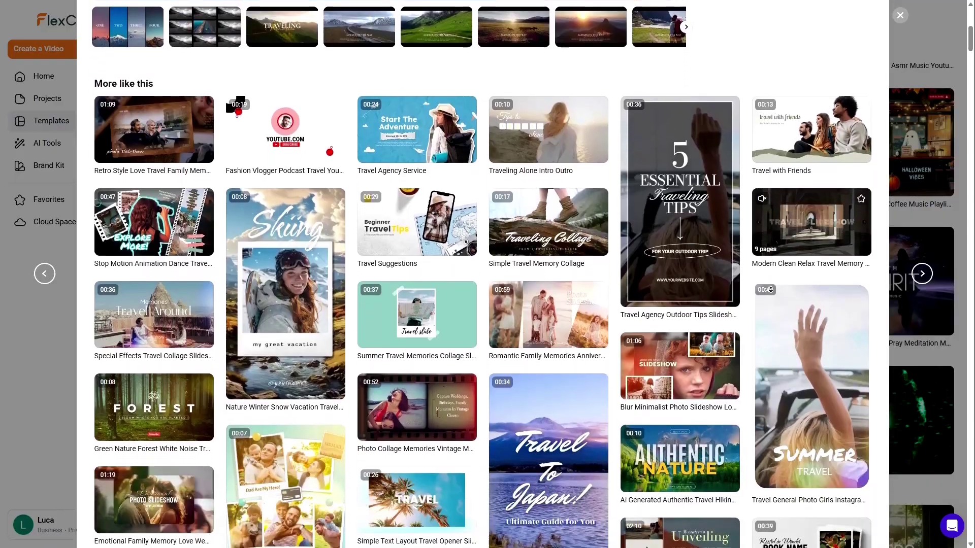
scroll(749, 277, "up", 8)
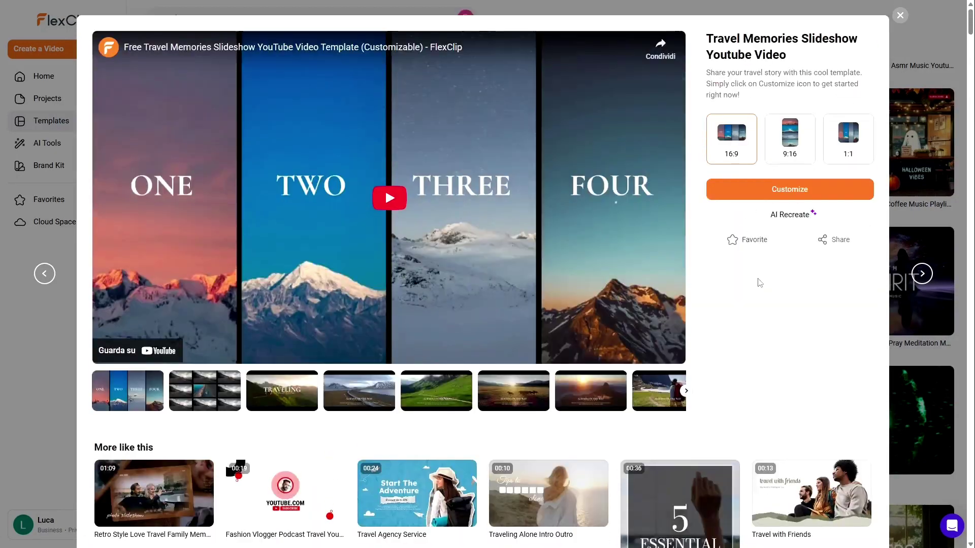
left_click(789, 137)
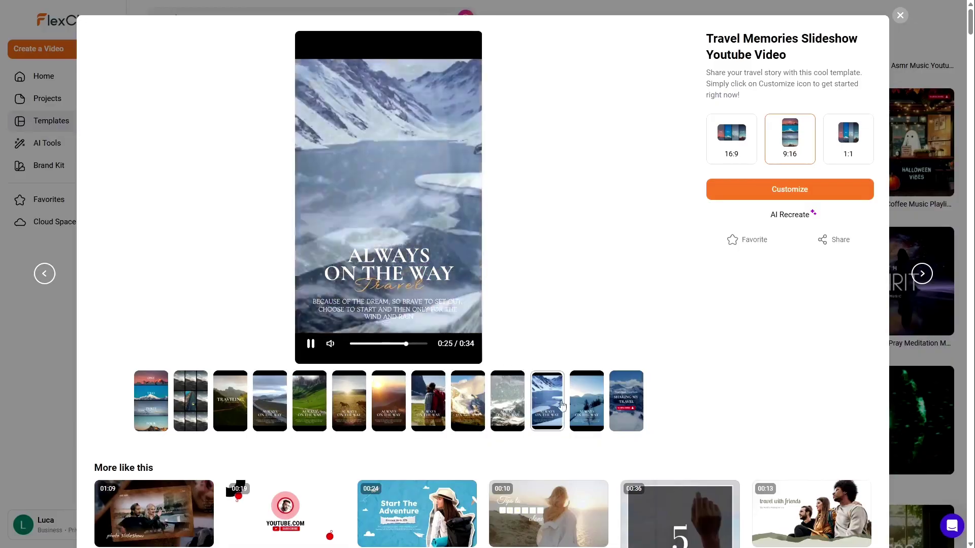
Step: Browse similar templates, via Nature Winter Snow Vacation, to the Simple Explore Nature Memories template
scroll(562, 404, "down", 15)
scroll(712, 346, "down", 5)
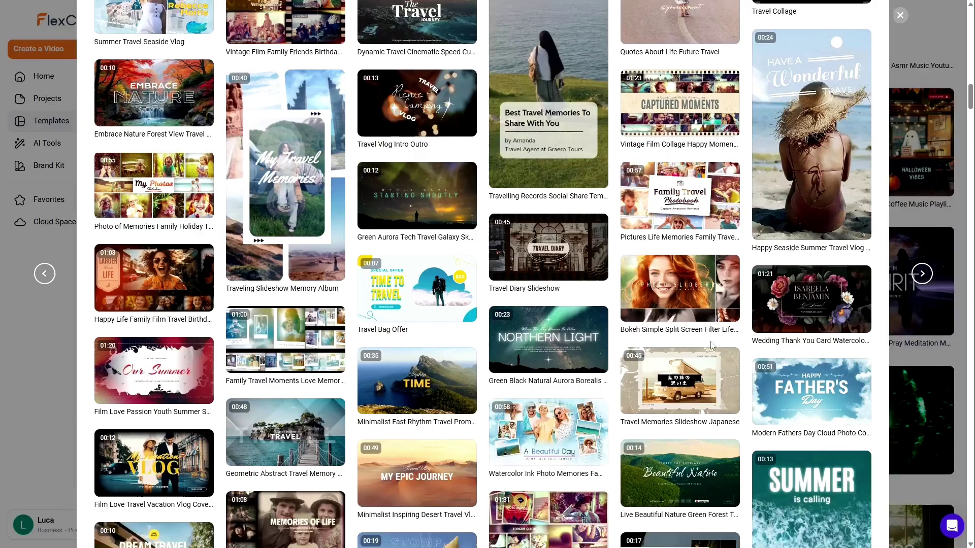
scroll(712, 346, "up", 20)
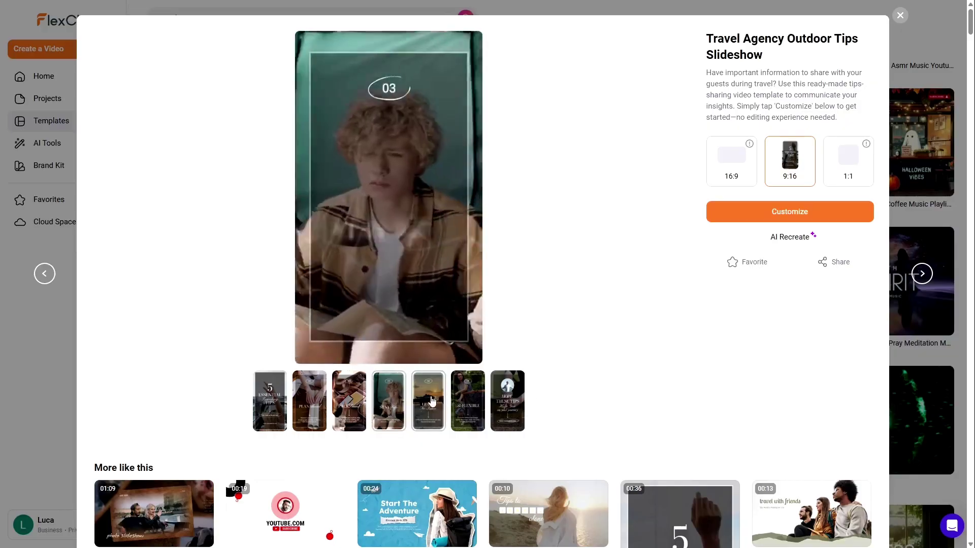
scroll(467, 405, "down", 6)
left_click(284, 325)
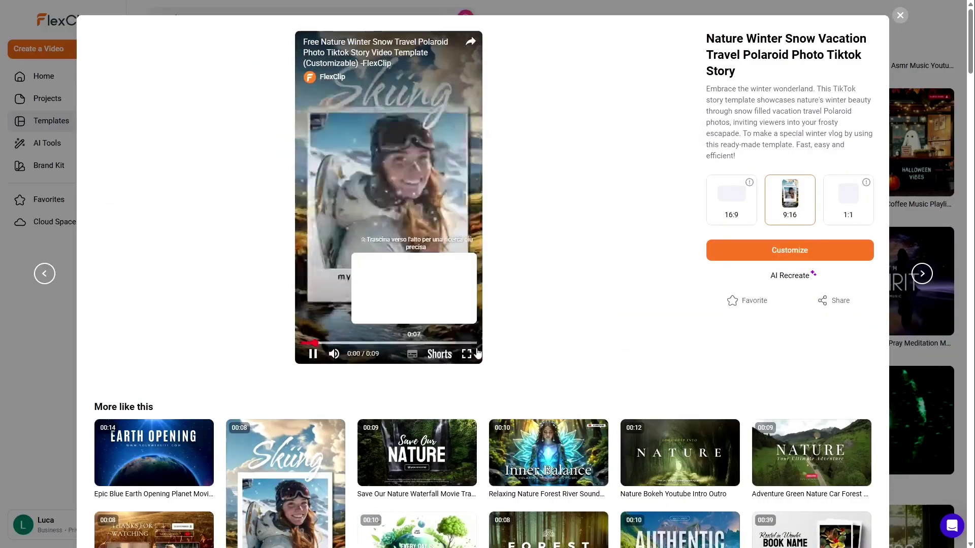
scroll(661, 355, "down", 15)
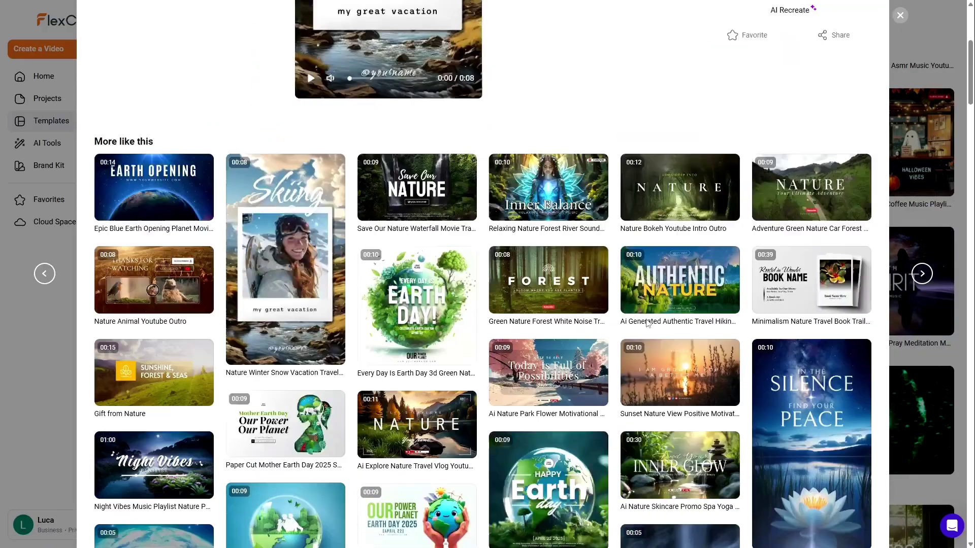
scroll(691, 342, "down", 10)
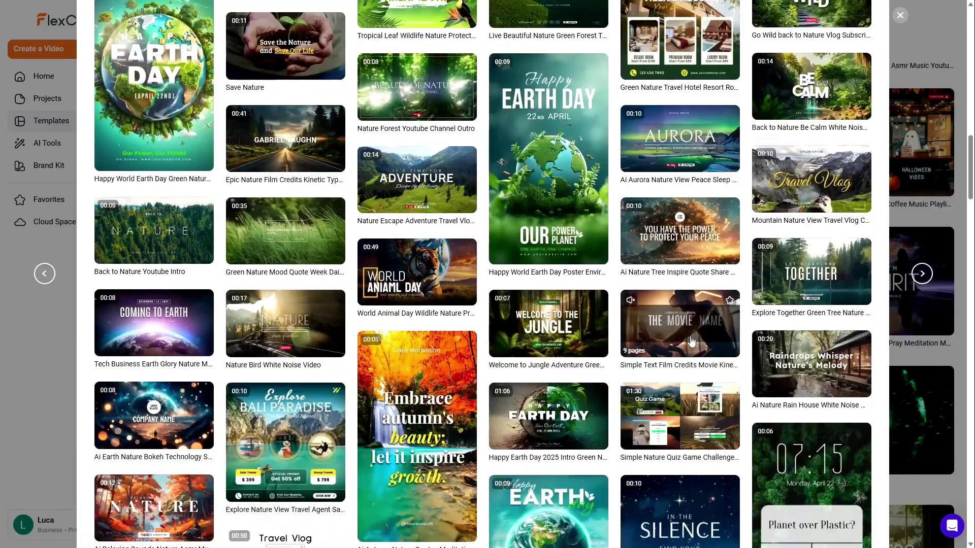
left_click(313, 128)
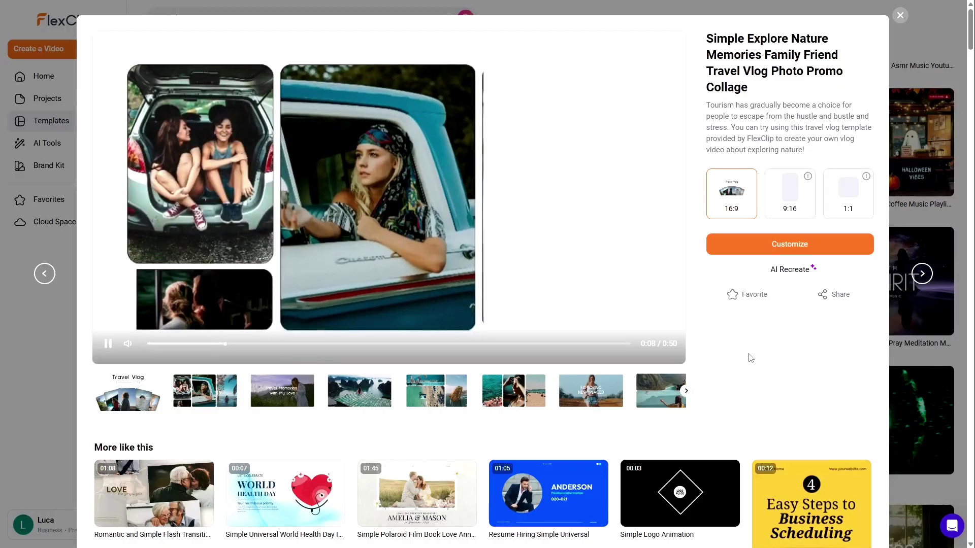
Step: Customize the template in the editor and select the Exploring New Places collage clip
left_click(794, 244)
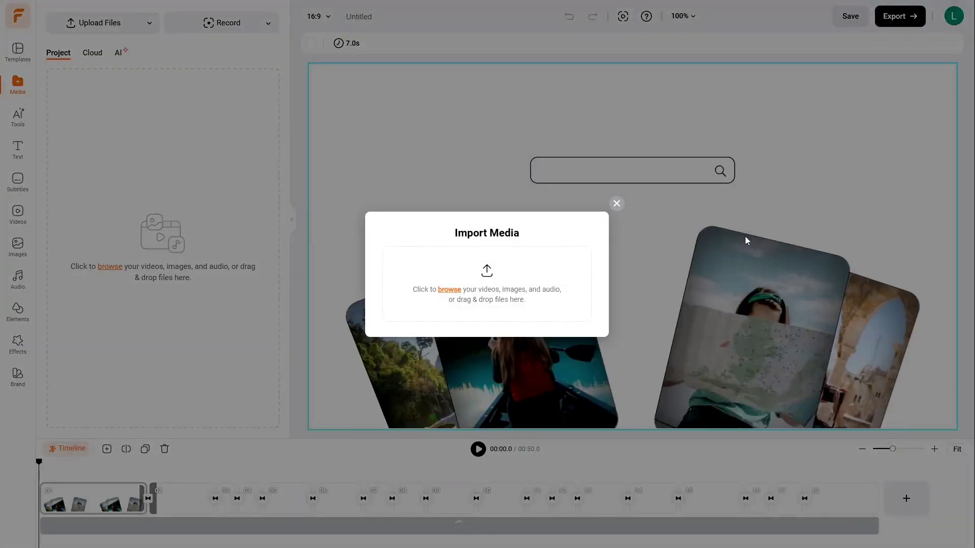
left_click_drag(38, 462, 103, 471)
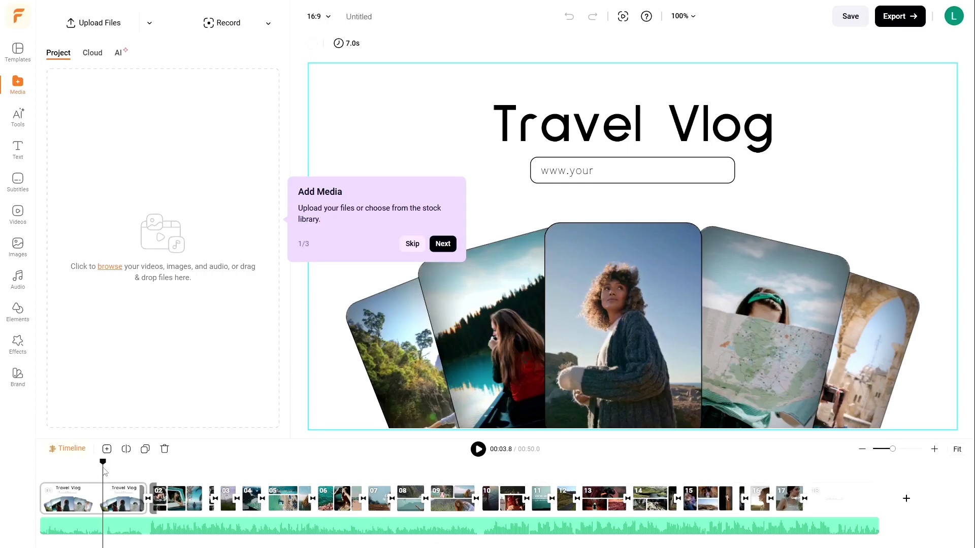
left_click_drag(109, 471, 378, 463)
left_click(440, 304)
Step: Look through the Audio, Elements, Images, Videos, Subtitles and Tools panels
left_click(18, 278)
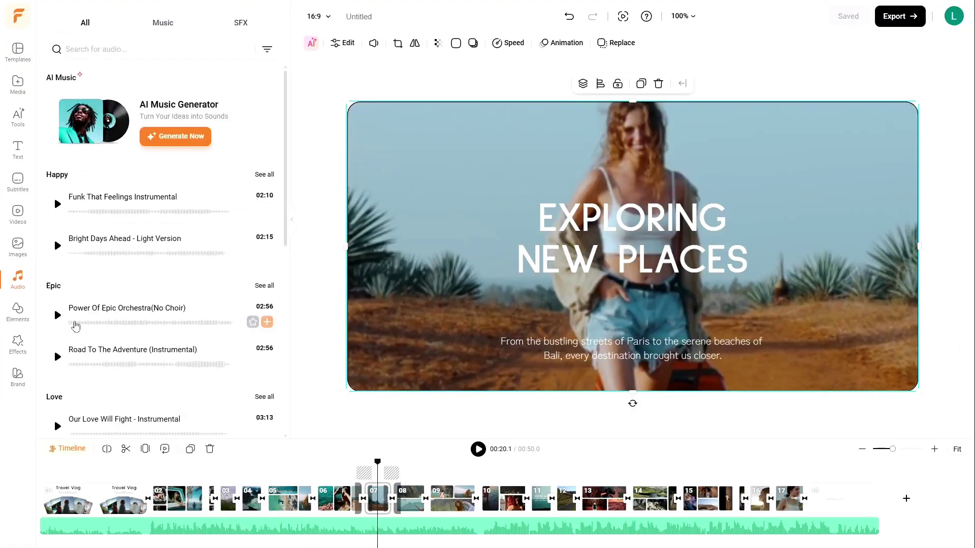
left_click(18, 312)
left_click(18, 244)
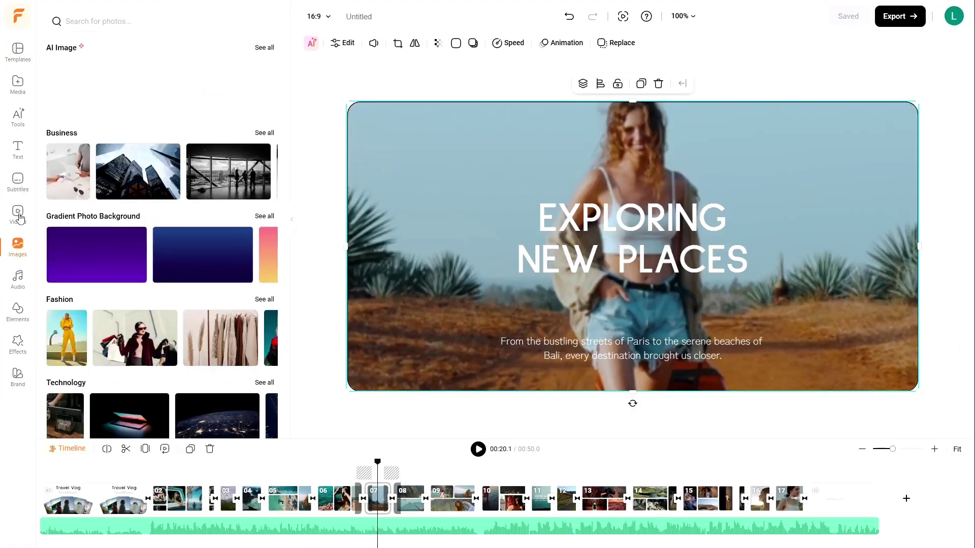
left_click(22, 216)
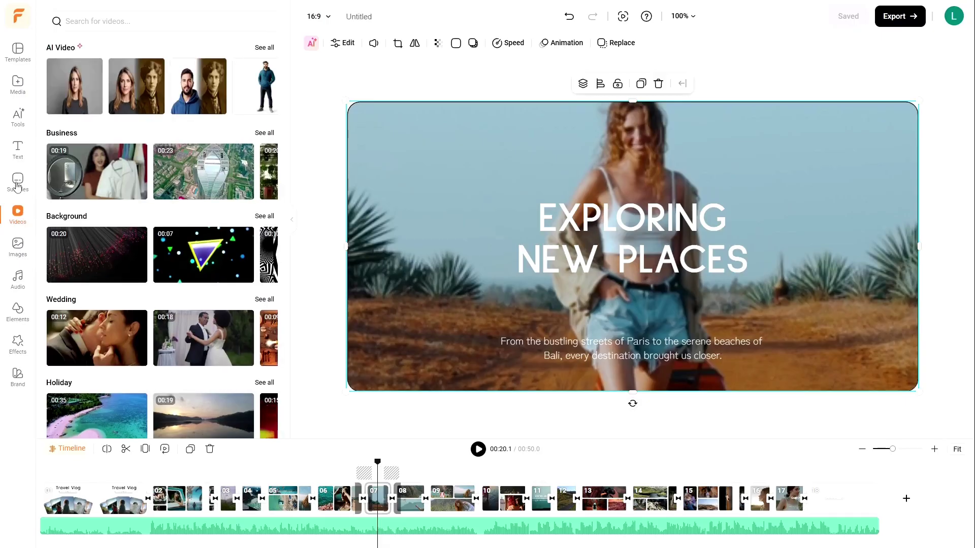
left_click(18, 184)
left_click(23, 123)
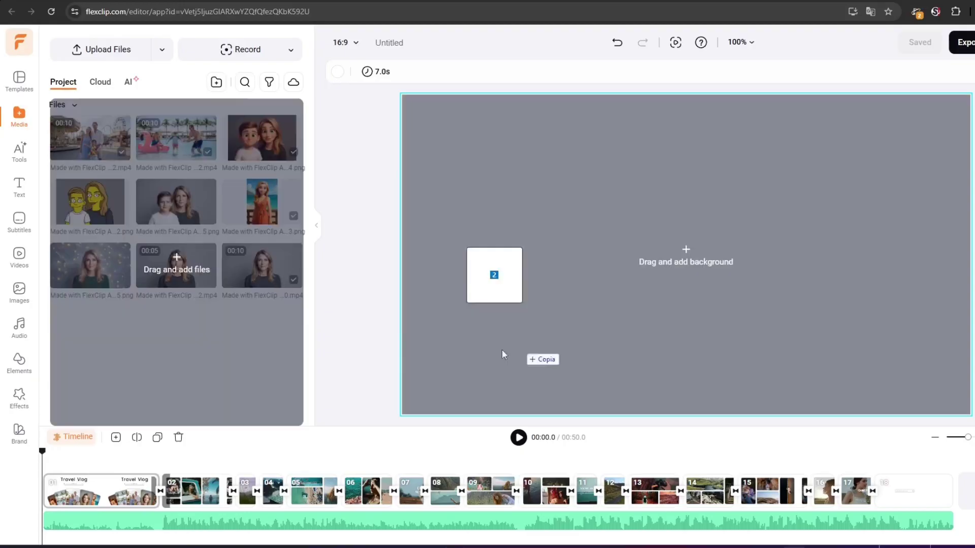
Step: Upload the family videos and put the mountain hiking clip in the right collage slot
left_click_drag(503, 355, 247, 394)
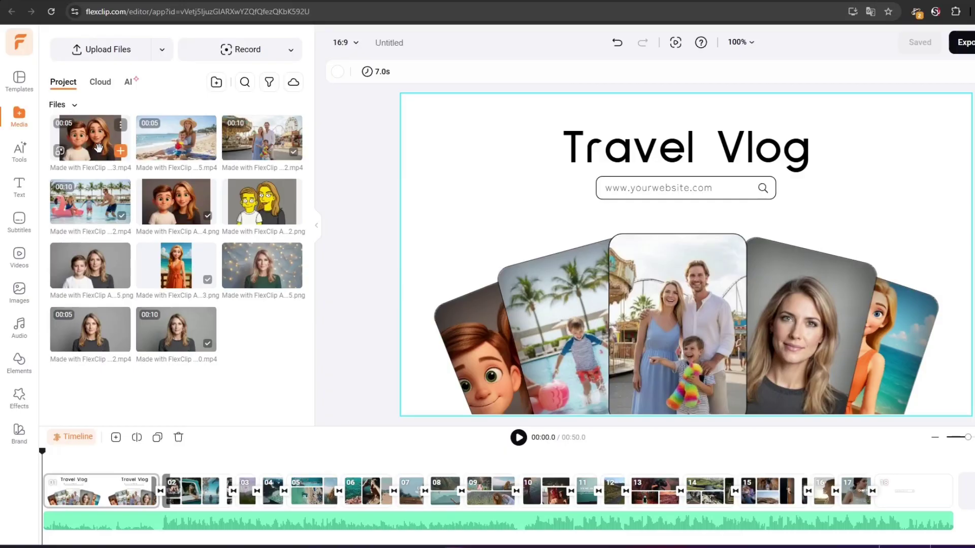
left_click_drag(98, 147, 477, 357)
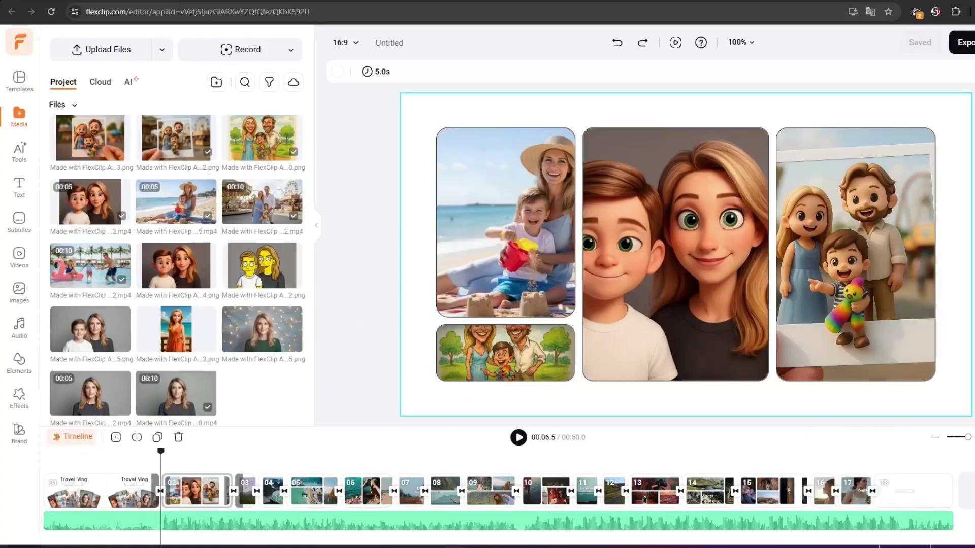
left_click_drag(345, 335, 284, 386)
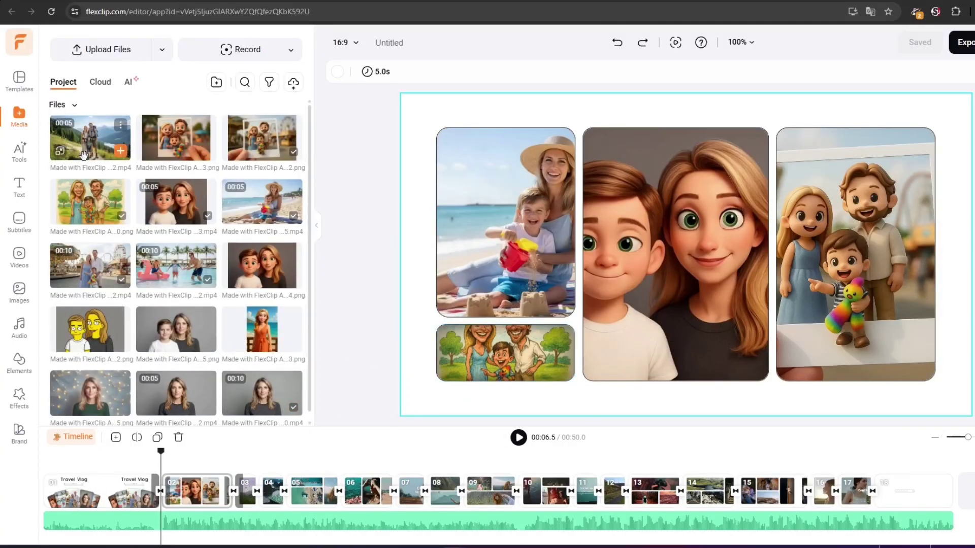
left_click_drag(187, 155, 856, 254)
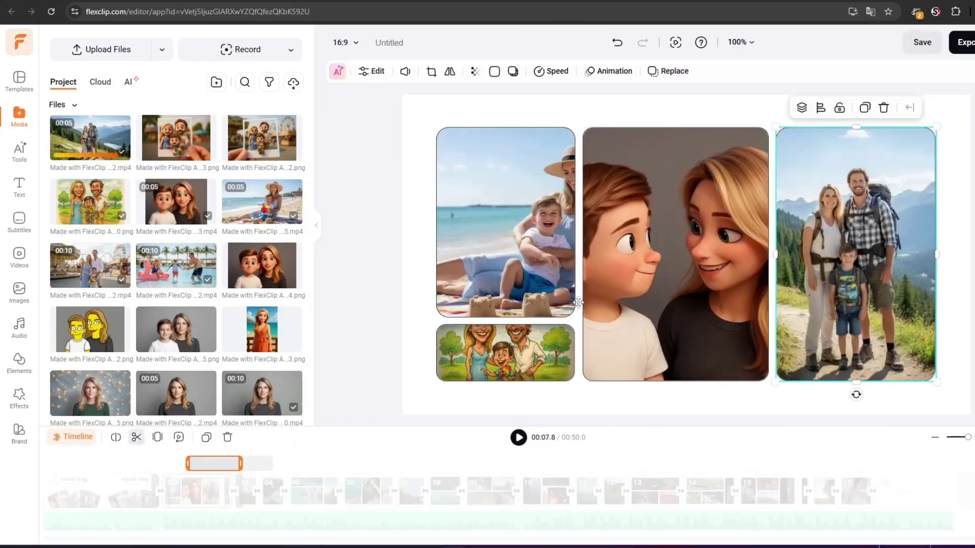
left_click(162, 459)
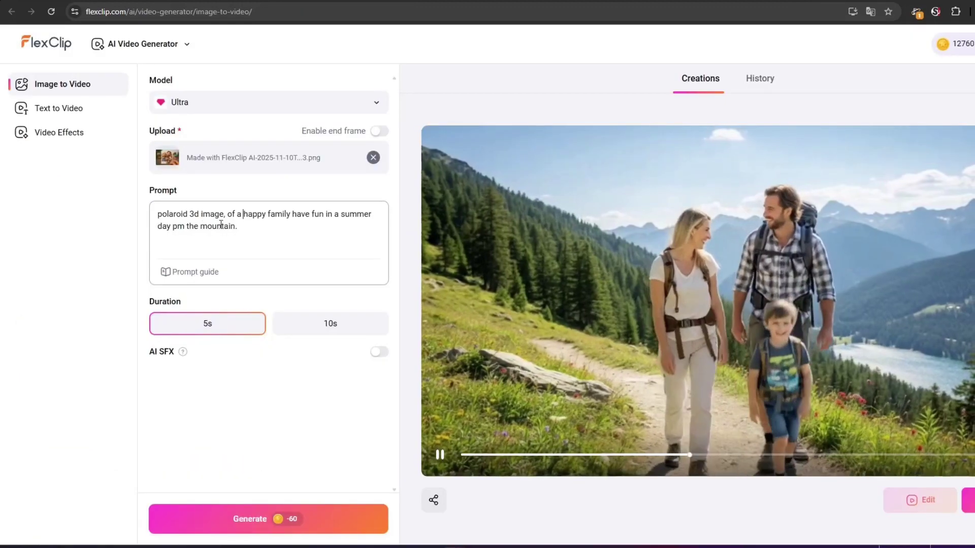
Step: Trim the prompt's trailing phrase, generate the video (60 credits), and briefly view the polaroid image
left_click_drag(237, 226, 172, 226)
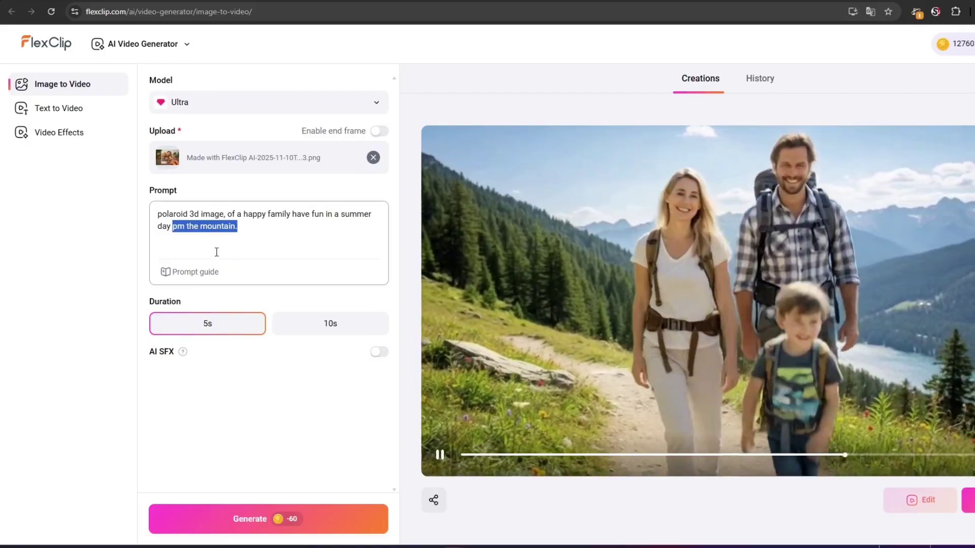
key("BackSpace")
key("BackSpace")
type(".")
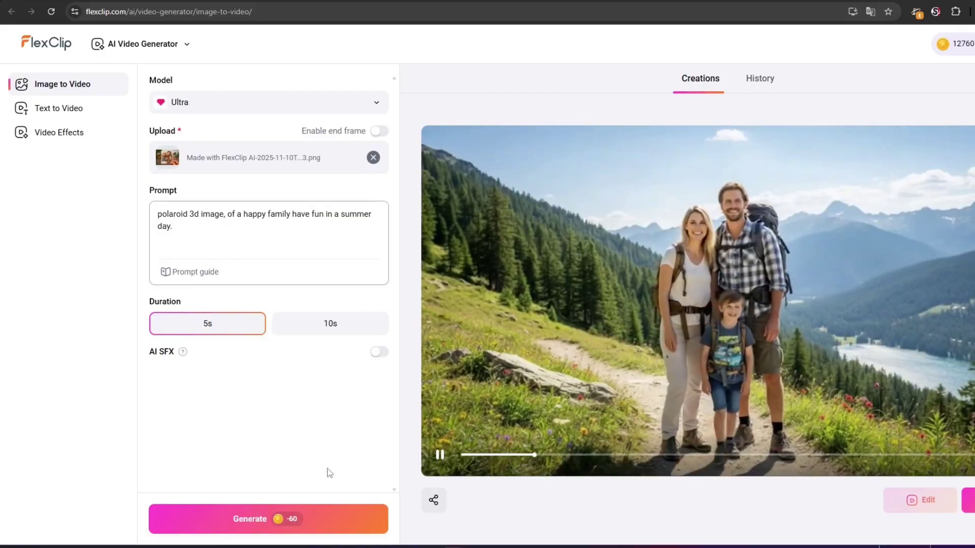
left_click(325, 517)
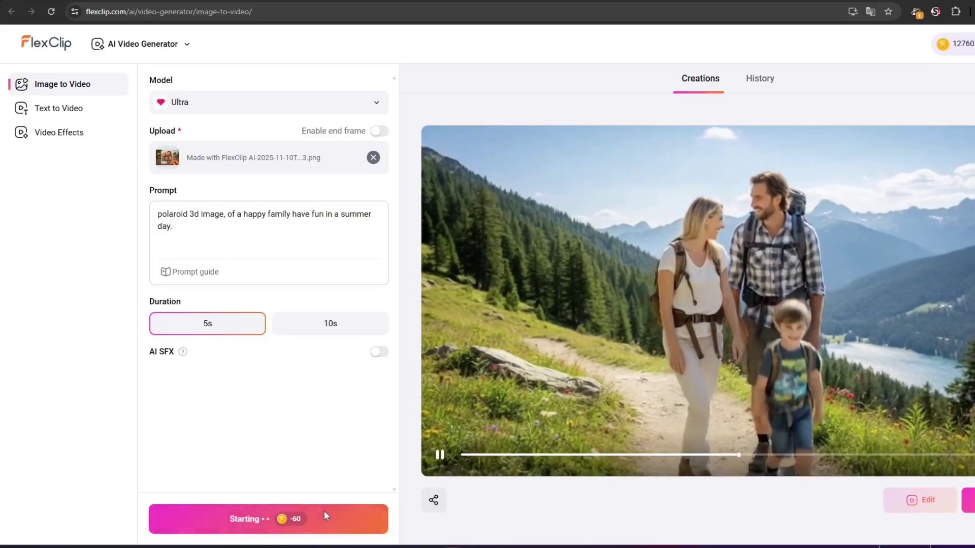
key("alt+Tab")
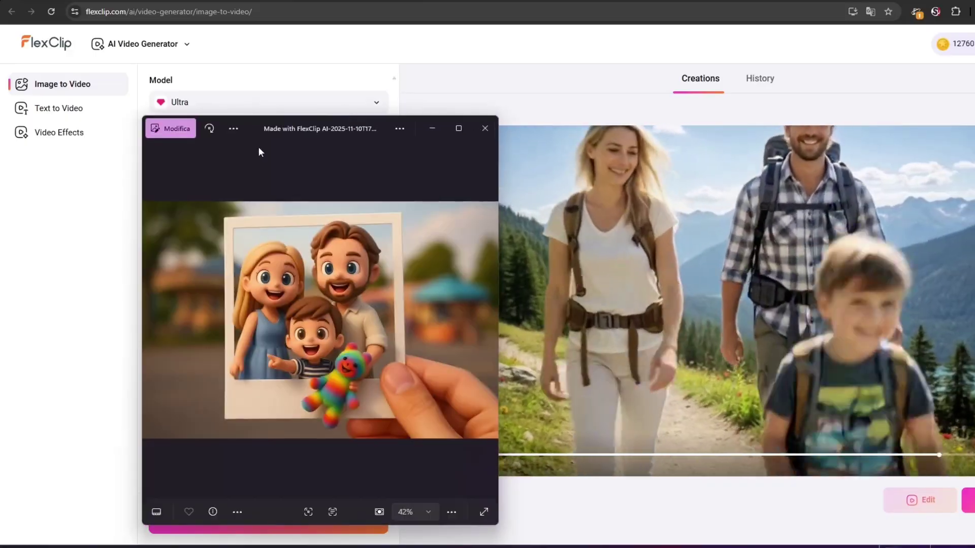
left_click(485, 128)
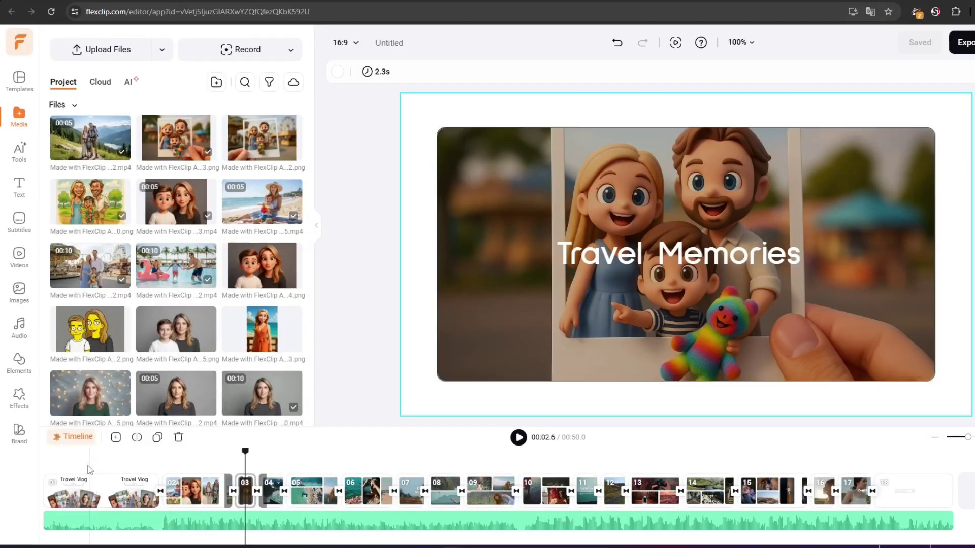
Step: Select the first Travel Vlog scene in the timeline
left_click(89, 471)
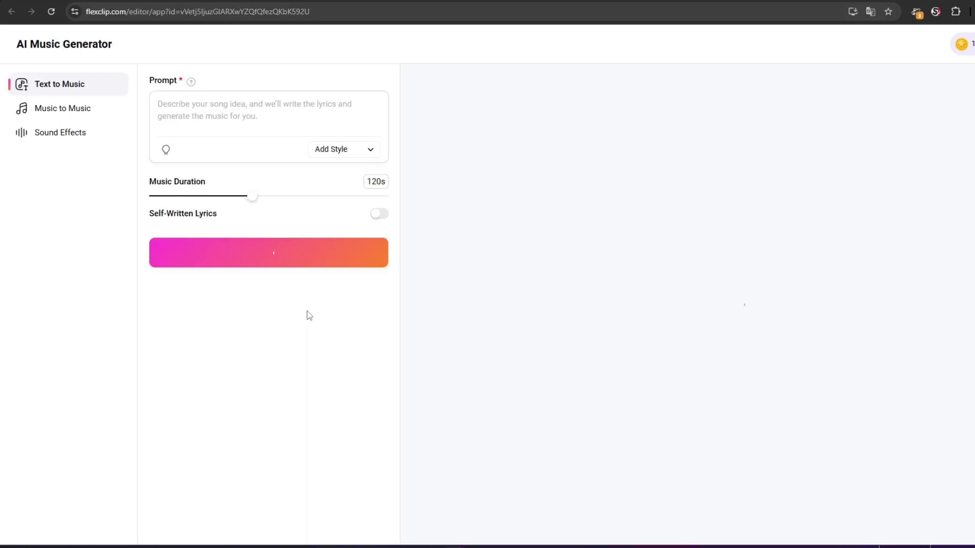
Step: Generate a 60s, 1960s-style track prompted as background music for a family photo summer diary
left_click(274, 113)
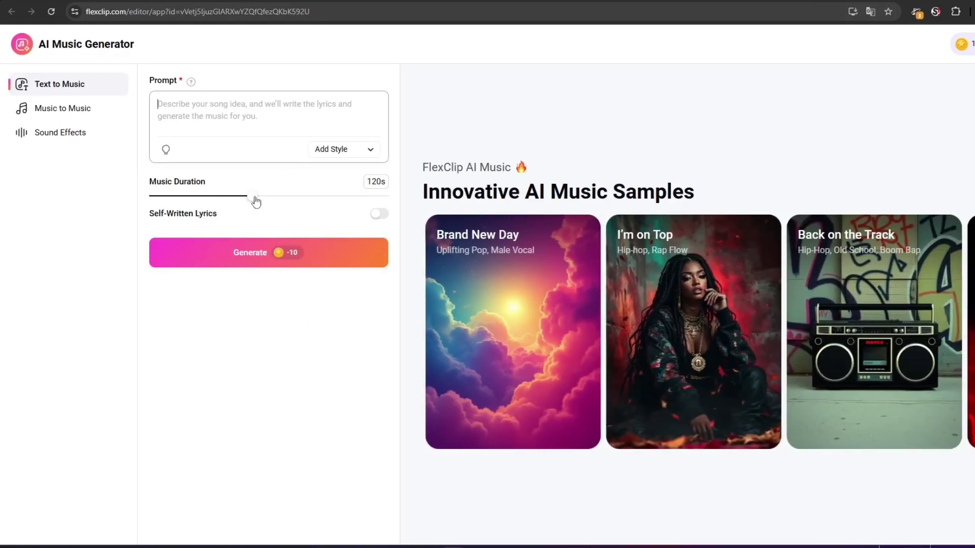
left_click_drag(253, 196, 187, 196)
left_click(332, 149)
left_click(600, 192)
left_click(195, 107)
type("Music them for a family photo summer diary")
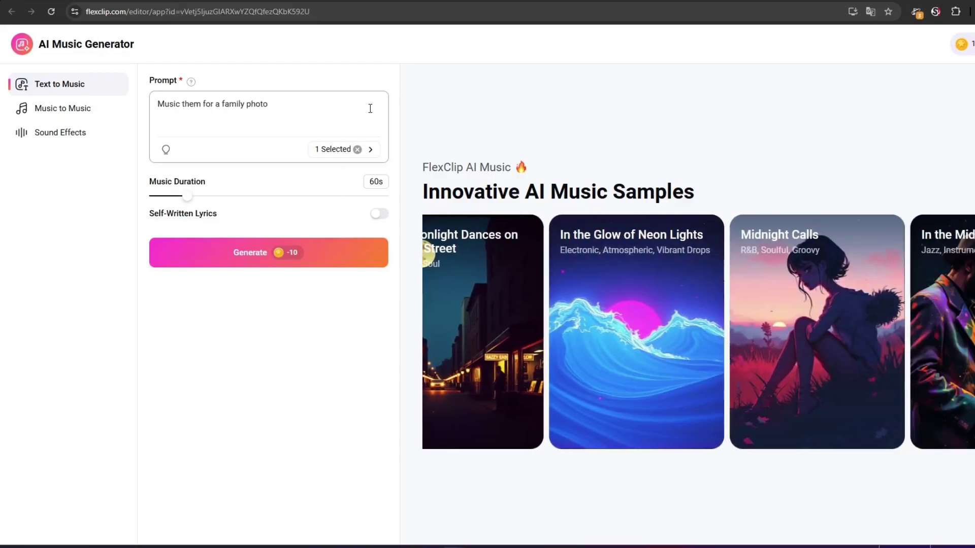
left_click(234, 252)
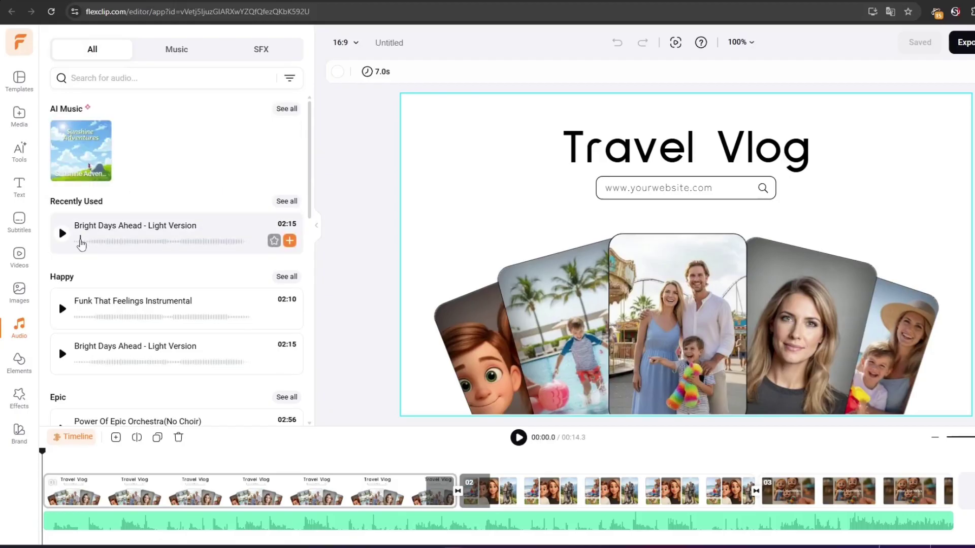
Step: Add the AI music track to the timeline and select it at the 4-second mark
mouse_move(74, 163)
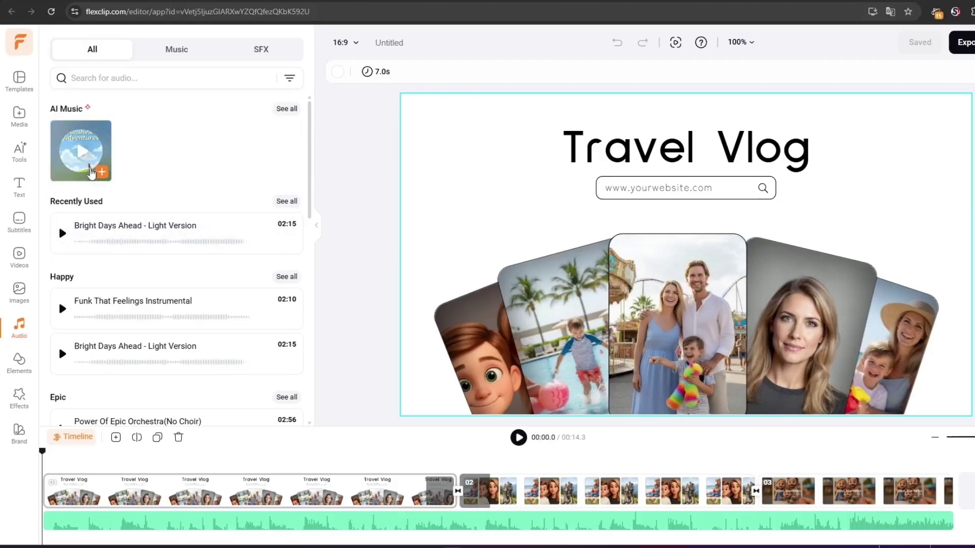
left_click(103, 175)
left_click(297, 505)
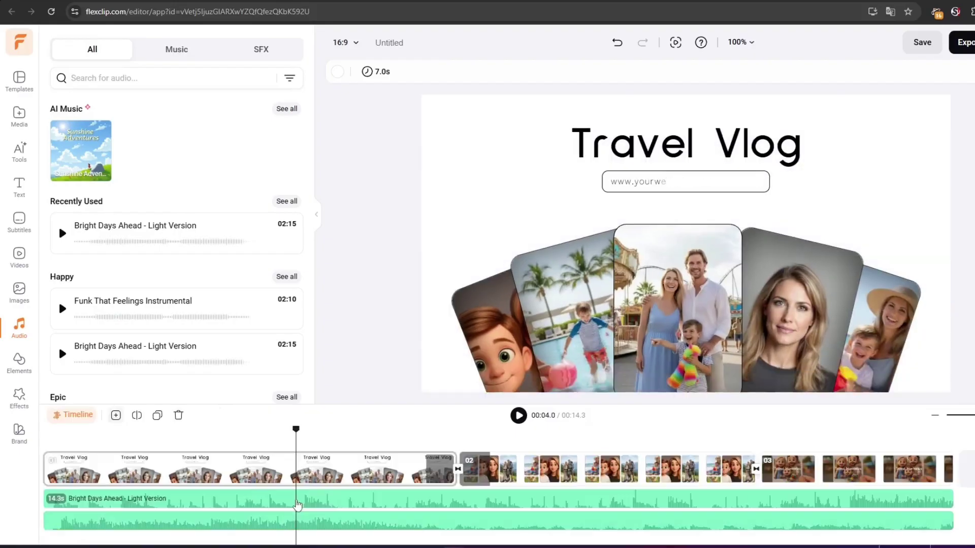
left_click(297, 505)
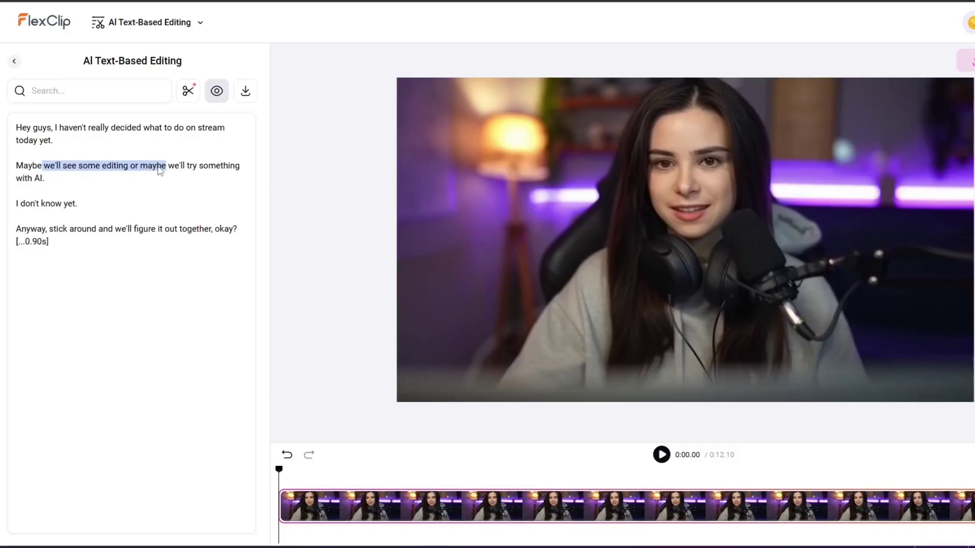
Step: Delete 'we'll see some editing or maybe', 'Anyway,', the 0.90s pause and 'okay?', then replay the clip
left_click(103, 146)
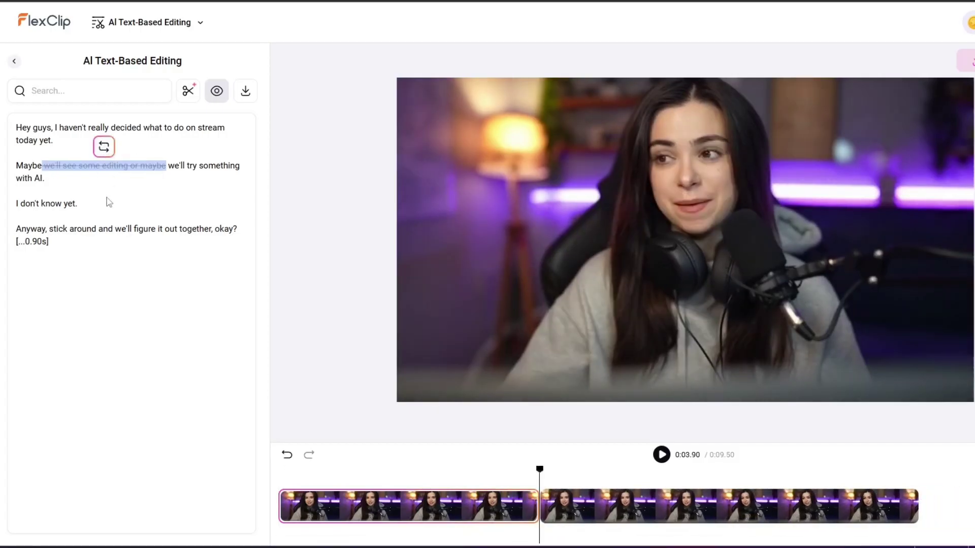
left_click_drag(102, 208, 15, 204)
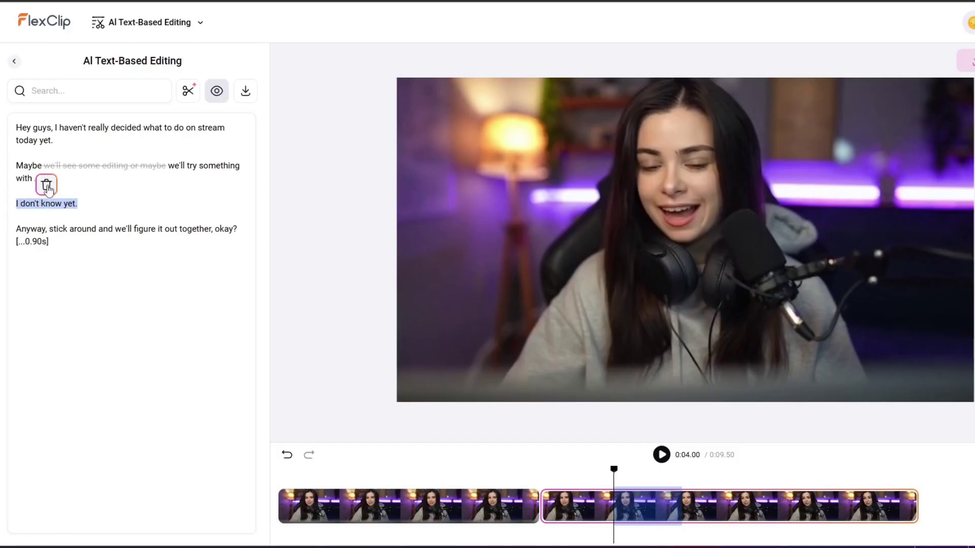
left_click(37, 232)
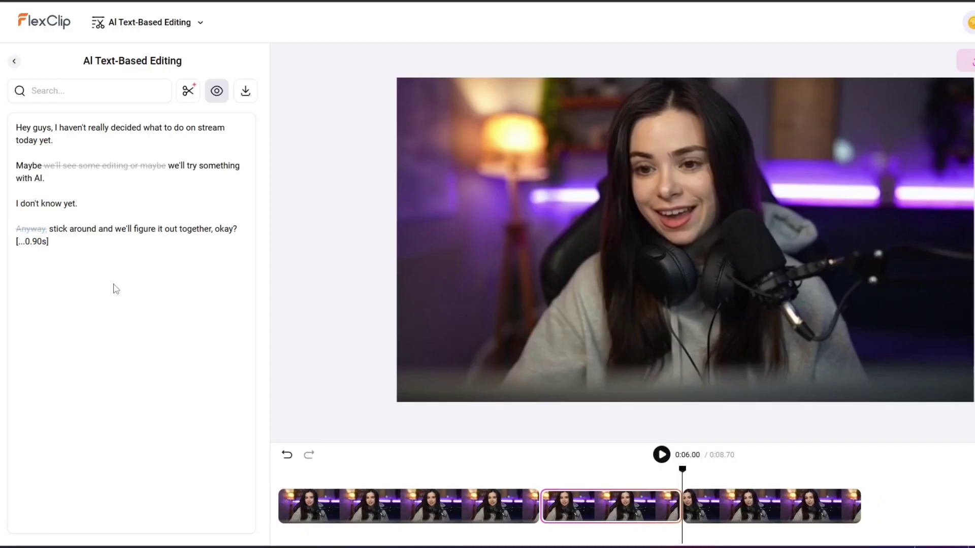
left_click(47, 243)
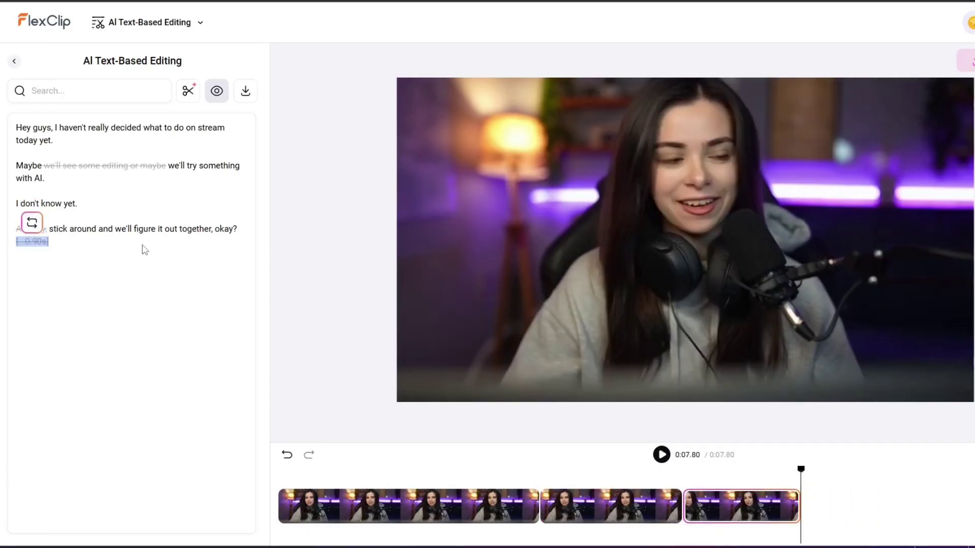
left_click(226, 234)
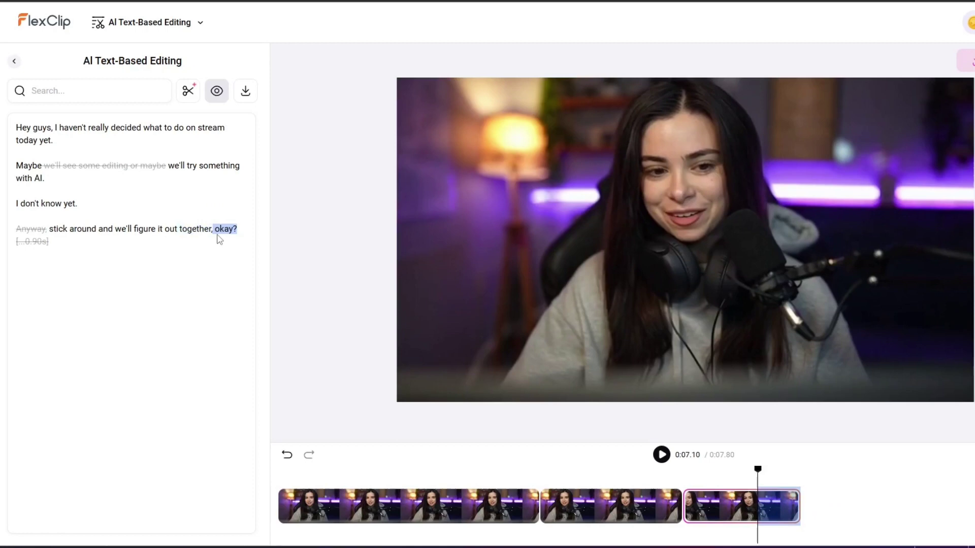
left_click(241, 234)
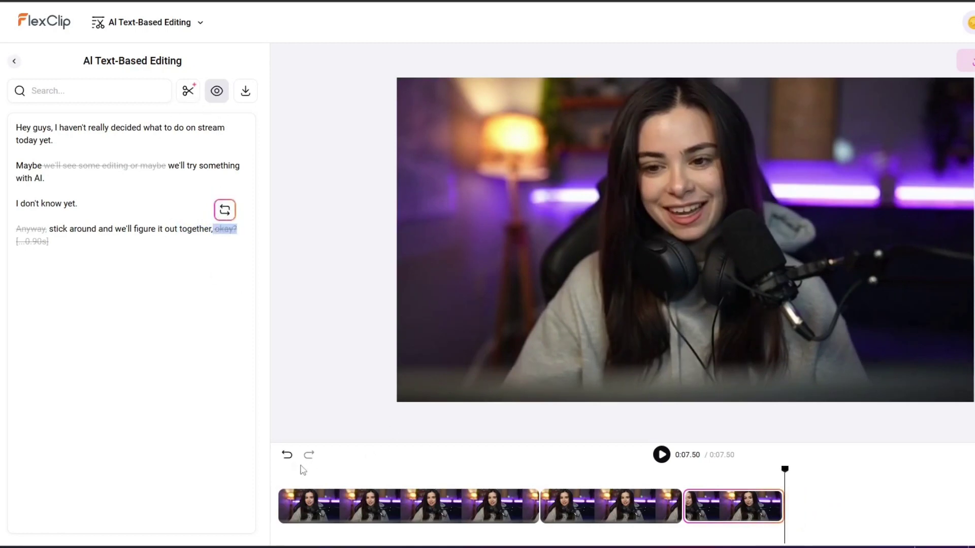
left_click(277, 474)
left_click(662, 460)
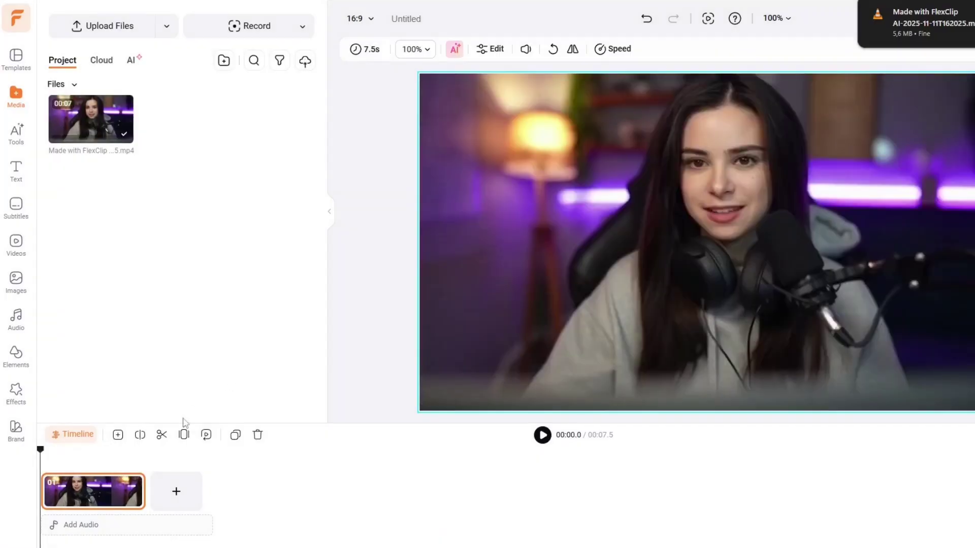
Step: Play the imported streamer clip in the new project
key("space")
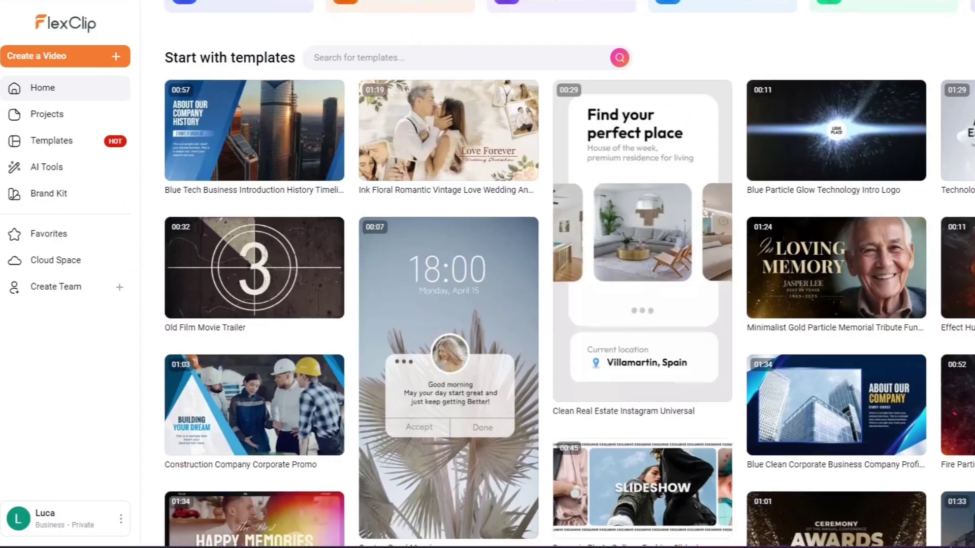
Step: Scroll the template gallery, then bring up AI Image to Image and browse its styles
scroll(569, 274, "down", 3)
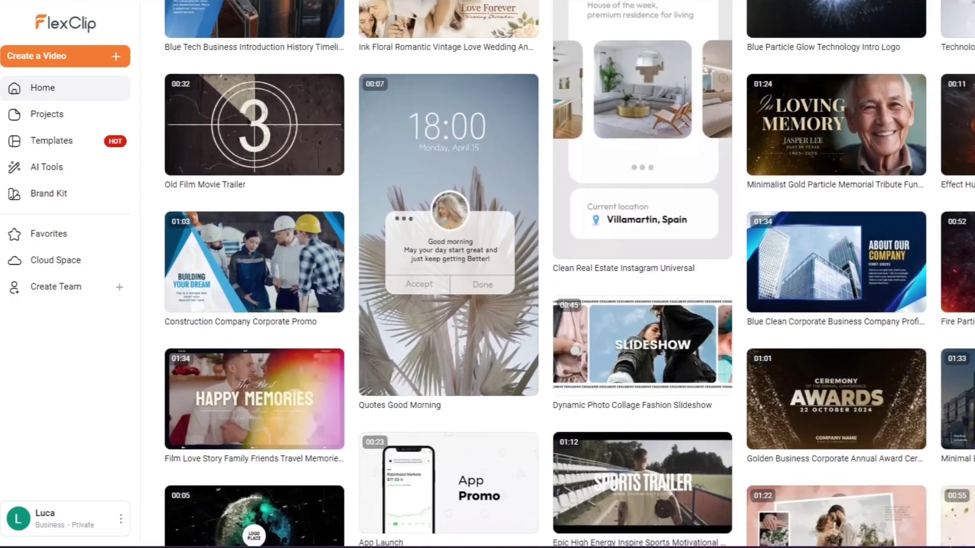
scroll(569, 274, "down", 3)
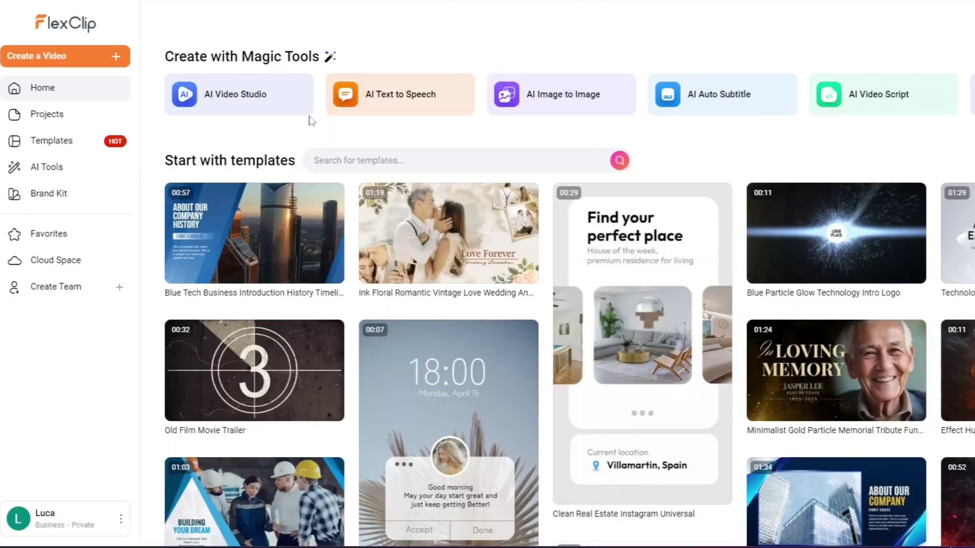
left_click(630, 96)
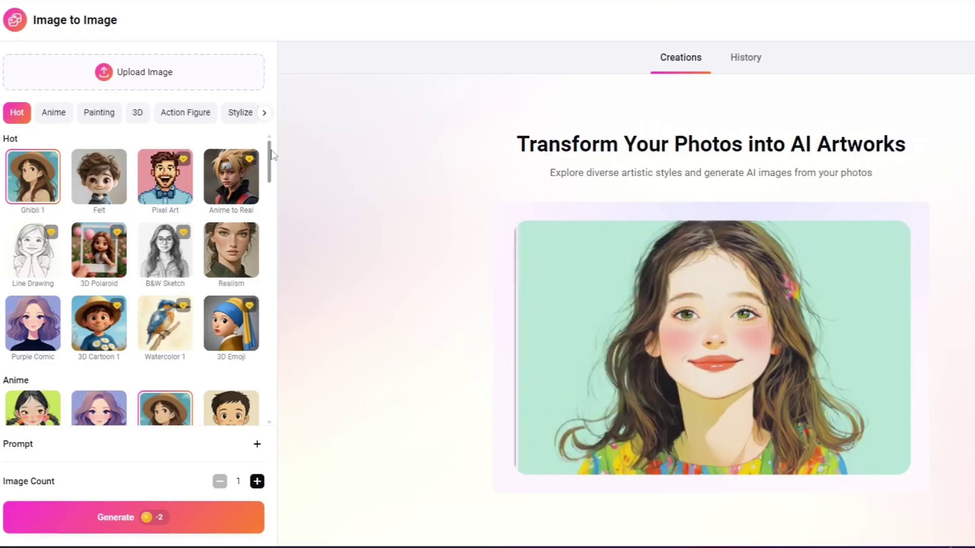
left_click_drag(273, 155, 278, 281)
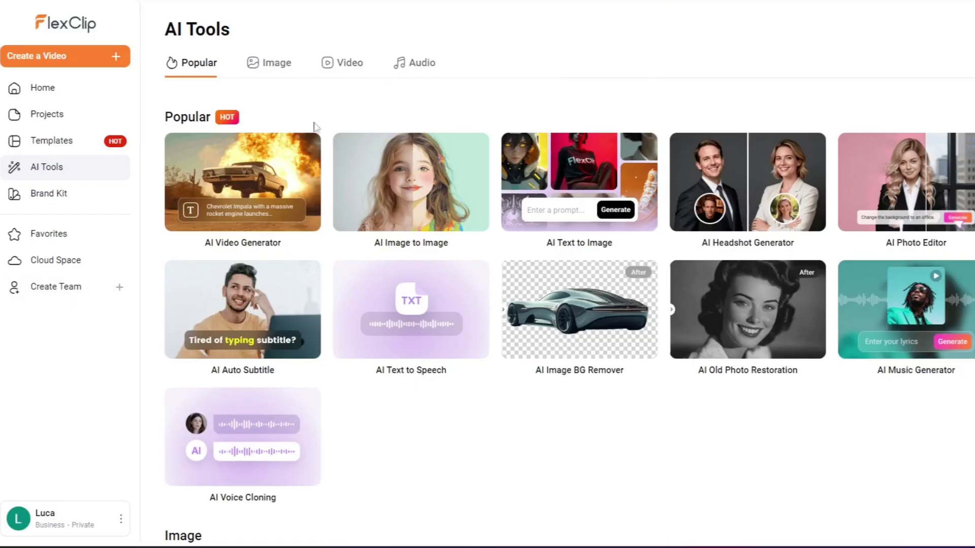
Step: Browse the Image, Video and Audio tool sections and the Brand Kit, then return Home
left_click(271, 65)
left_click(345, 65)
left_click(418, 65)
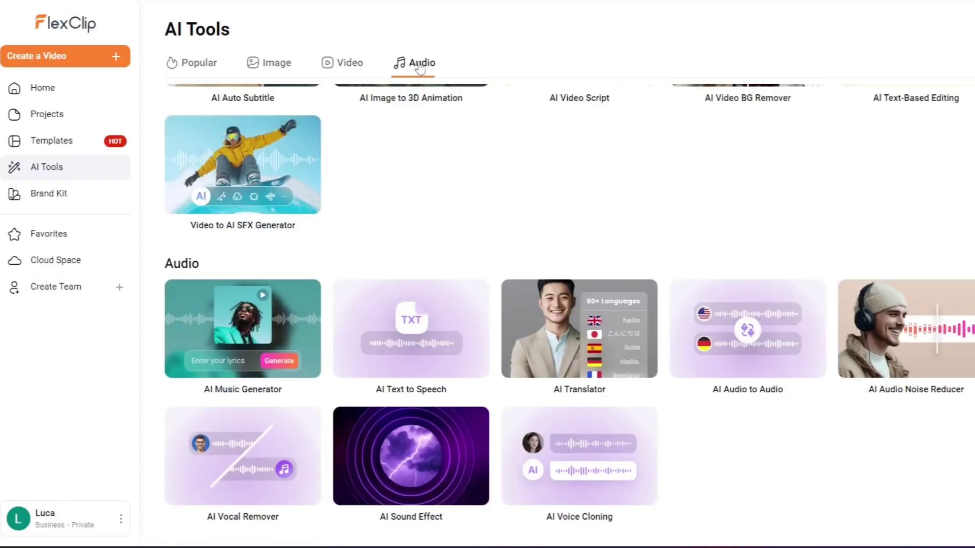
left_click(99, 195)
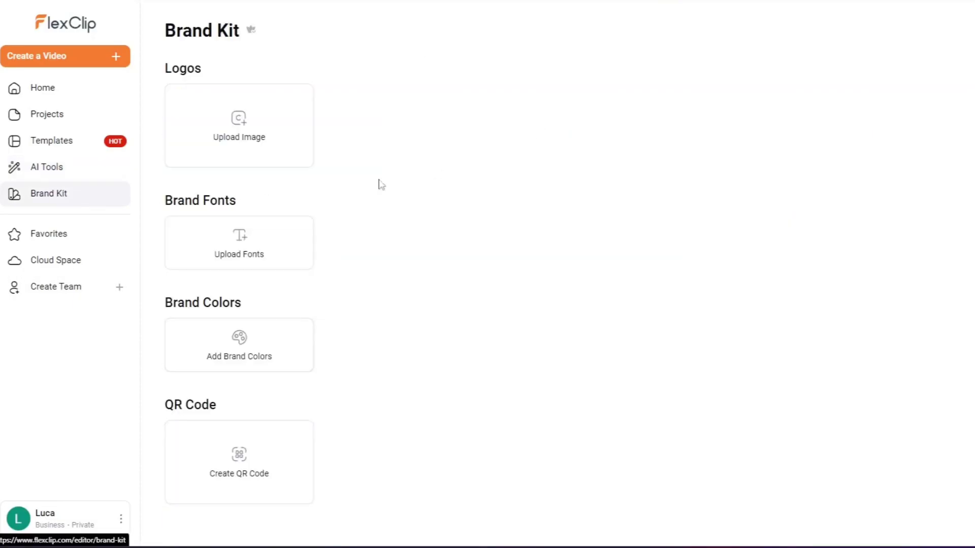
left_click(116, 98)
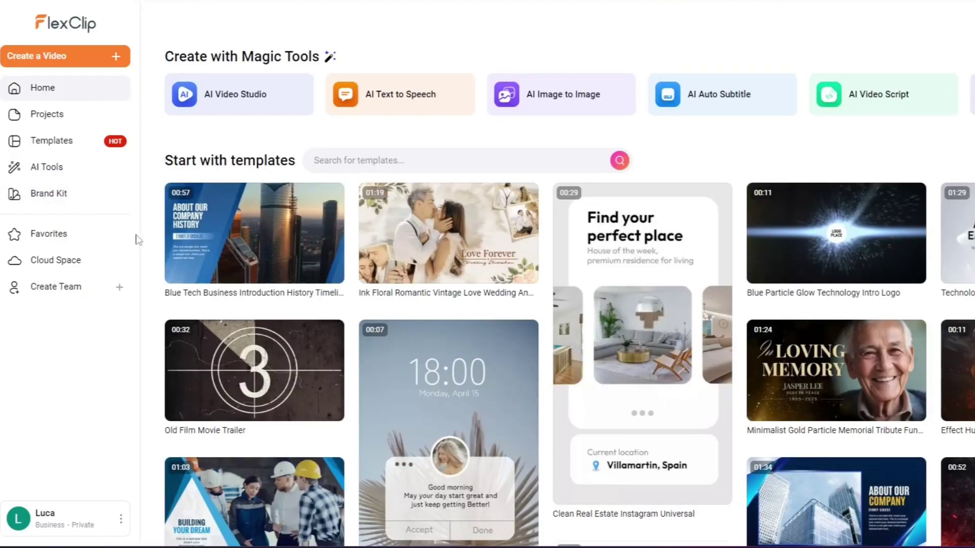
Step: Create a new team named 'My Team'
left_click(118, 288)
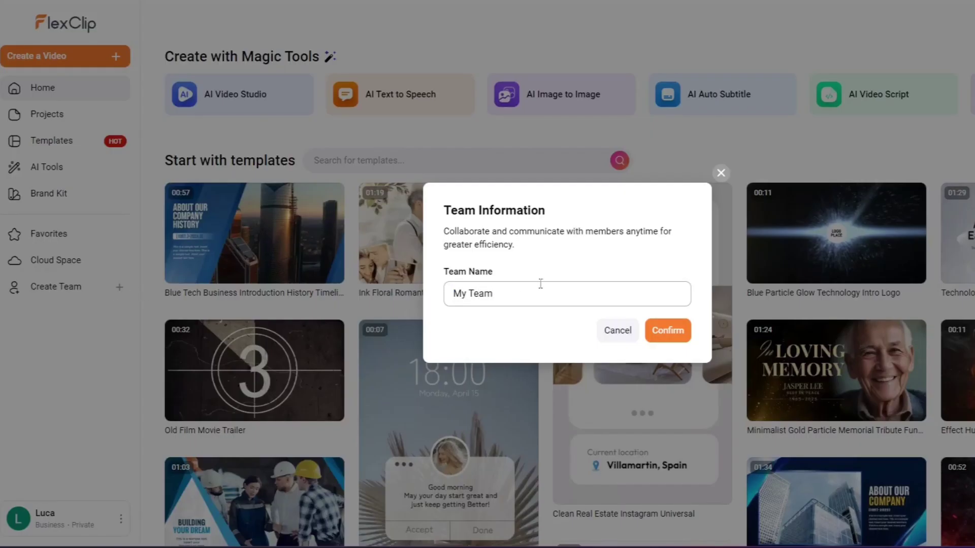
type("My Team")
left_click(668, 330)
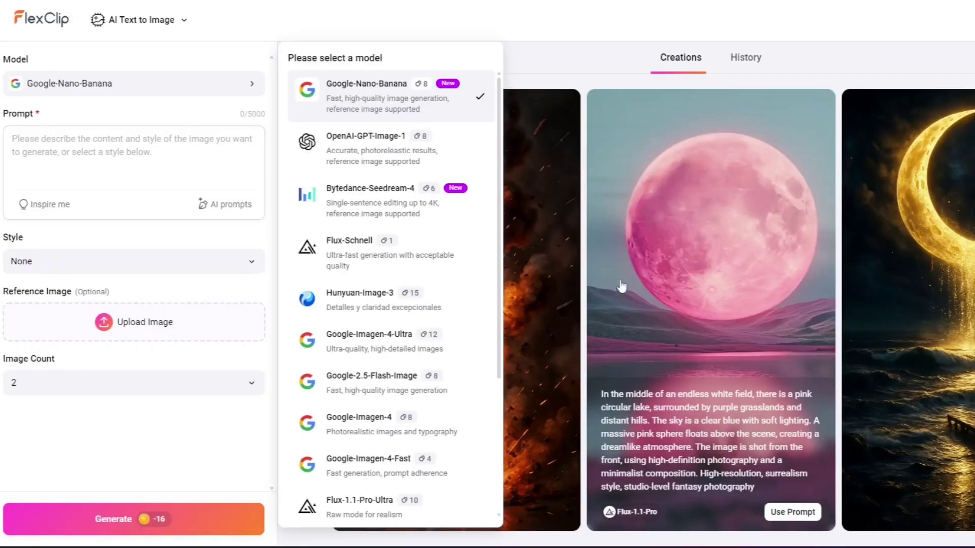
Step: Switch to the Flux-1.1-Pro-Ultra model, set ratio 16:9, and generate the desk-with-red-mug images
left_click(360, 503)
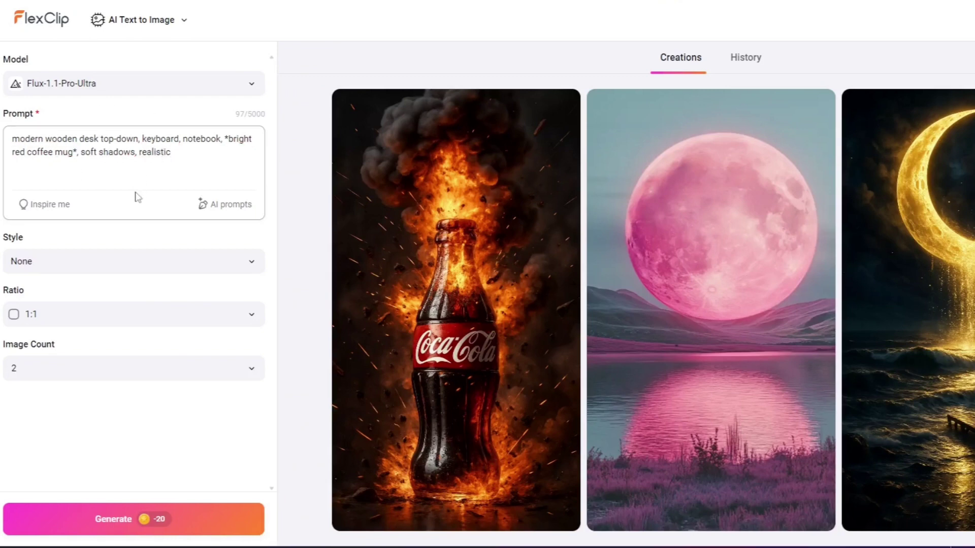
left_click(131, 262)
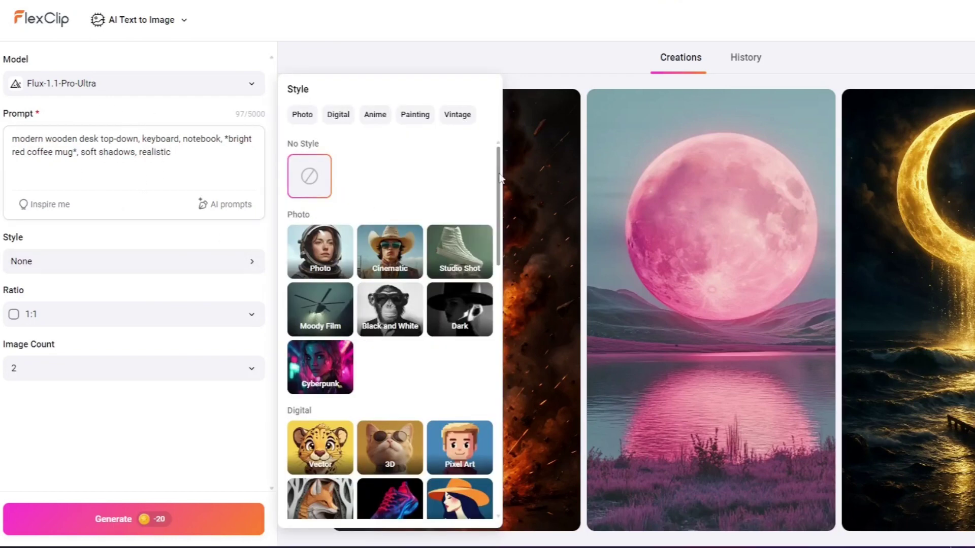
scroll(390, 330, "down", 10)
left_click(192, 315)
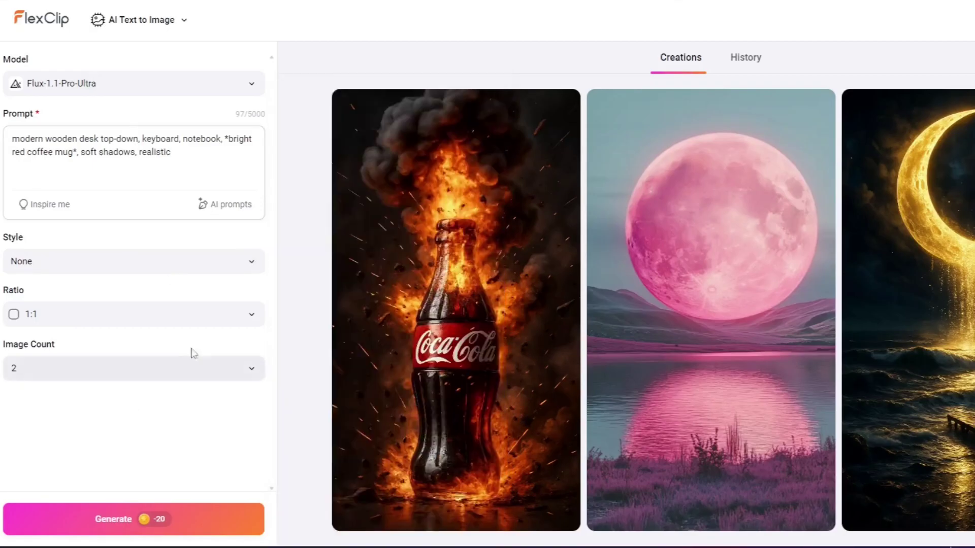
left_click(298, 330)
left_click(198, 513)
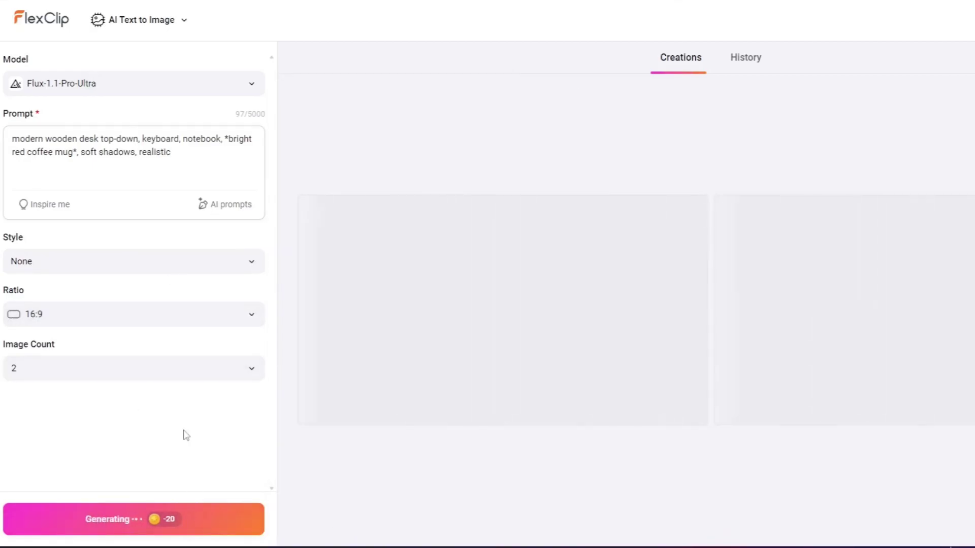
Step: Preview the desk image full size, then generate the pixel-art portrait of a man
left_click(427, 335)
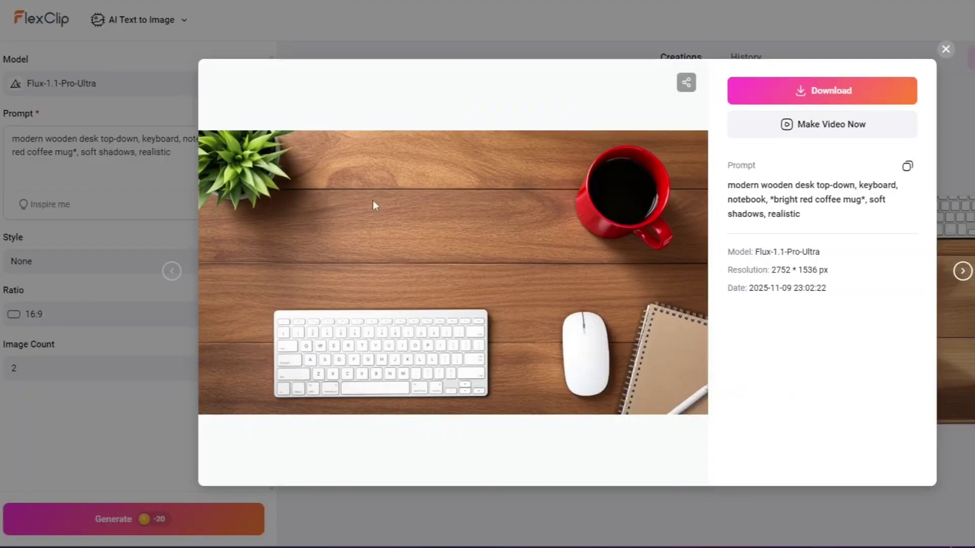
left_click(185, 514)
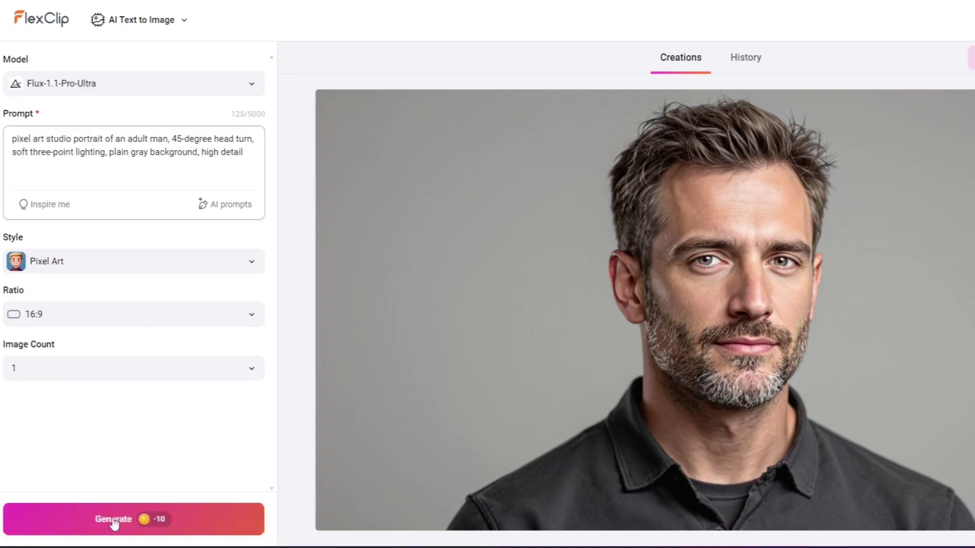
left_click(146, 256)
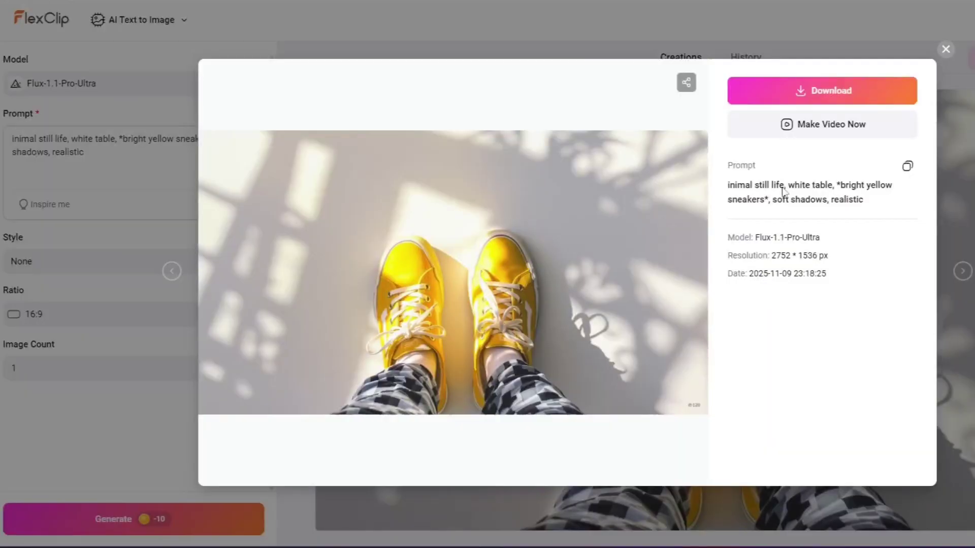
left_click(938, 522)
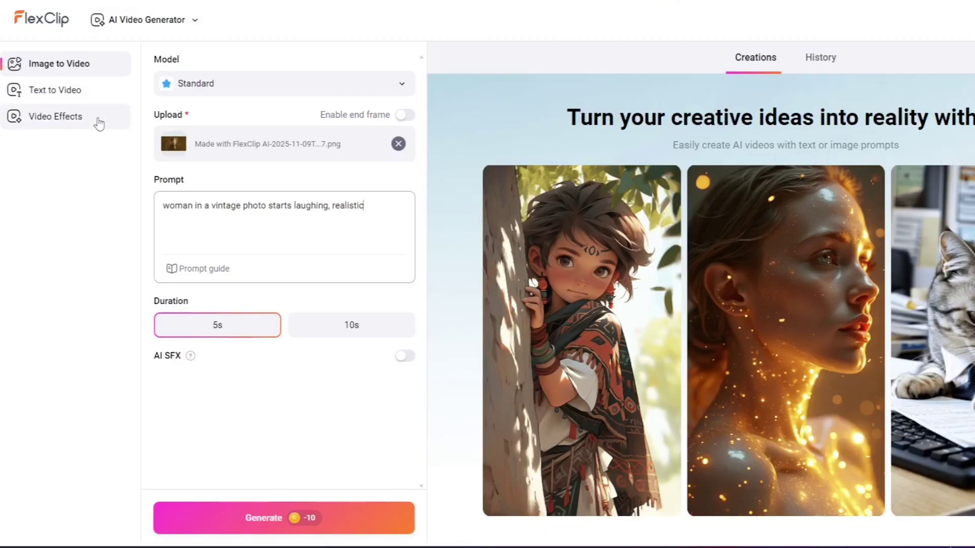
Step: Try and remove an end frame, review the prompt, and download the laughing-woman video
left_click(405, 115)
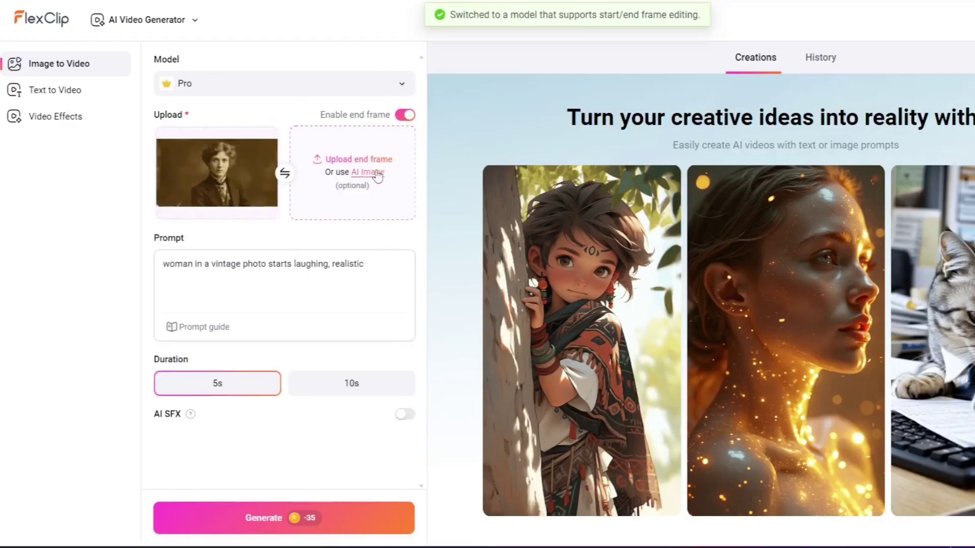
left_click(406, 117)
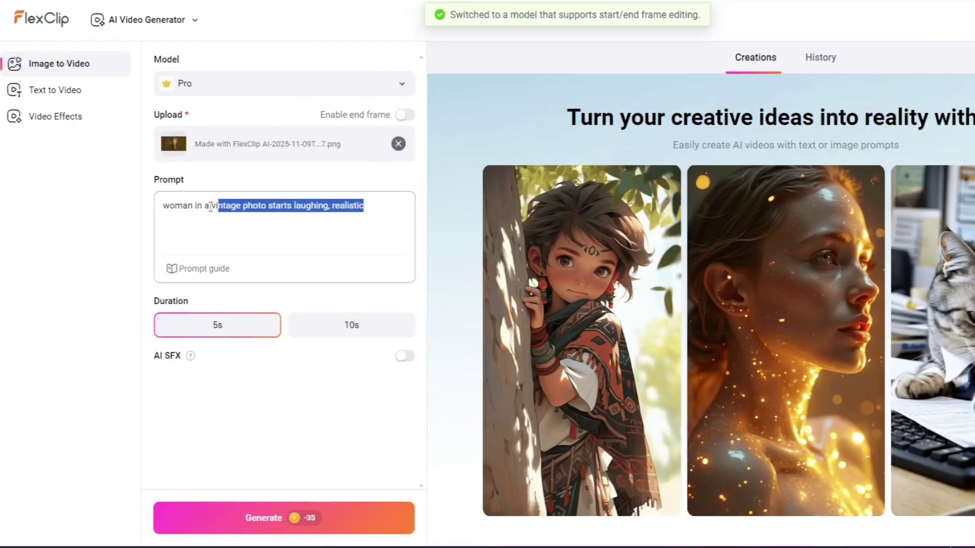
left_click_drag(210, 207, 162, 213)
left_click(190, 357)
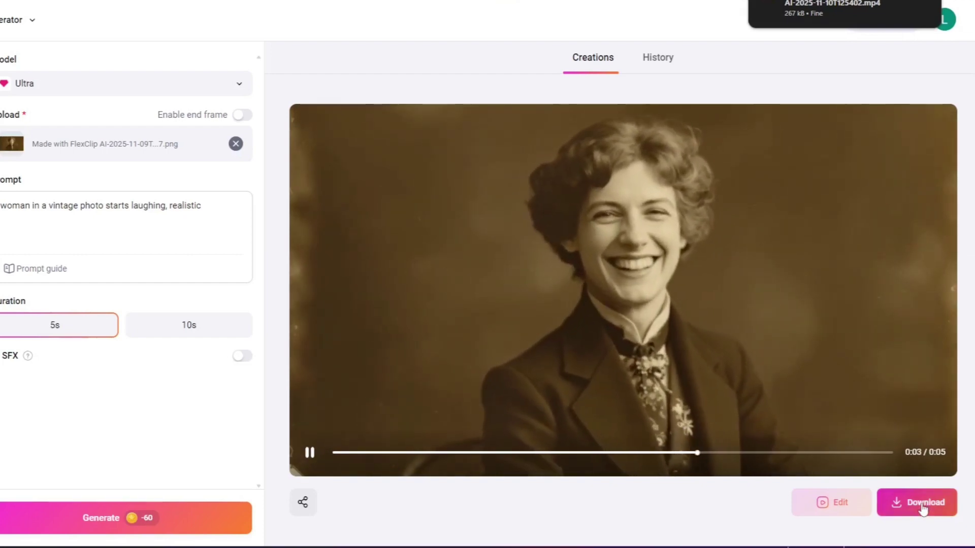
left_click(923, 508)
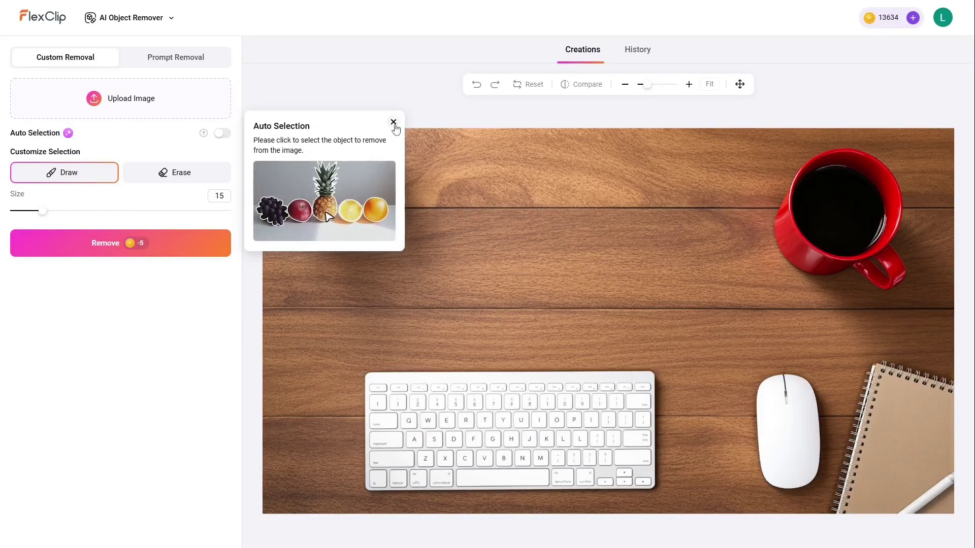
Step: Enable Auto Selection, mark the red cup including its rim, and remove it from the photo
left_click(394, 124)
left_click(222, 133)
left_click(844, 202)
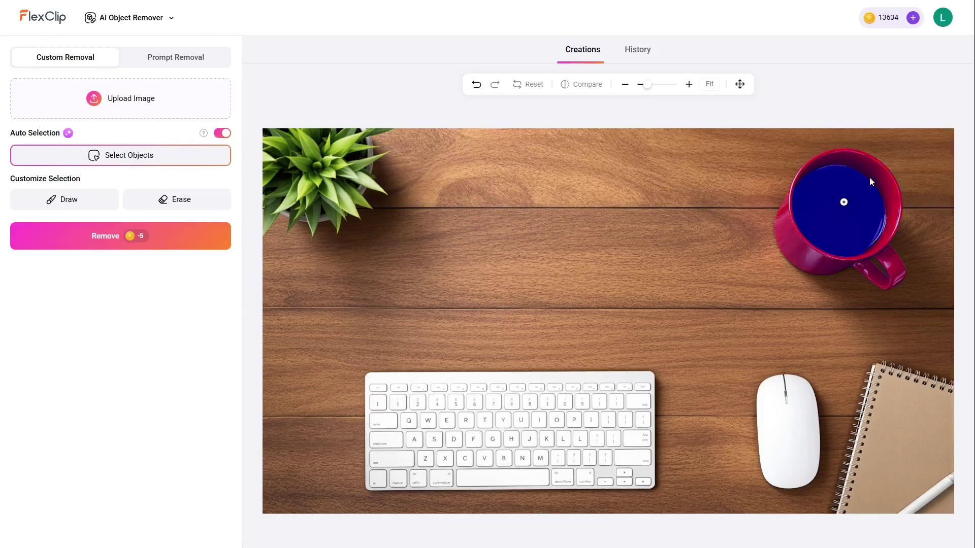
left_click(873, 169)
left_click(136, 236)
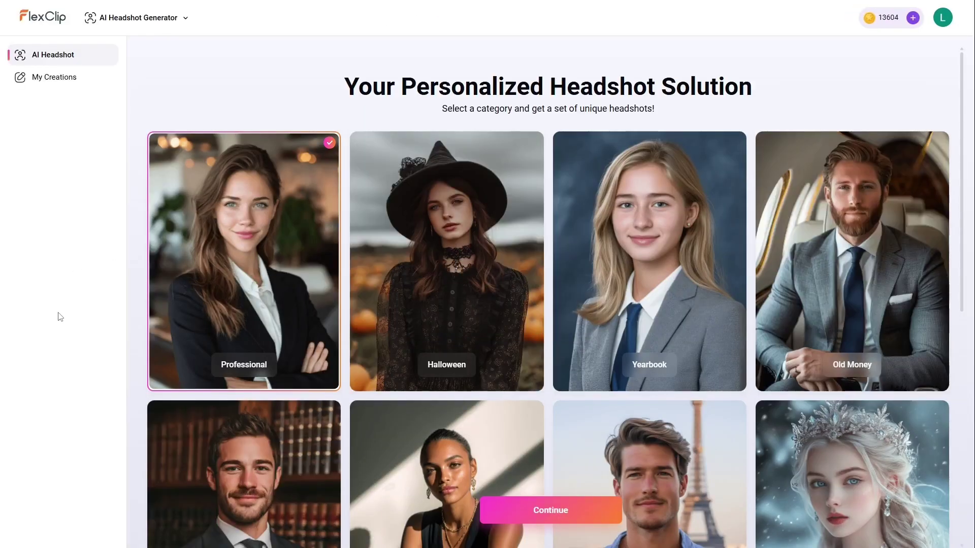
Step: Choose the Occupational headshot category, Female, long hair, and confirm the backgrounds
scroll(304, 203, "down", 5)
scroll(390, 185, "down", 4)
scroll(406, 213, "up", 7)
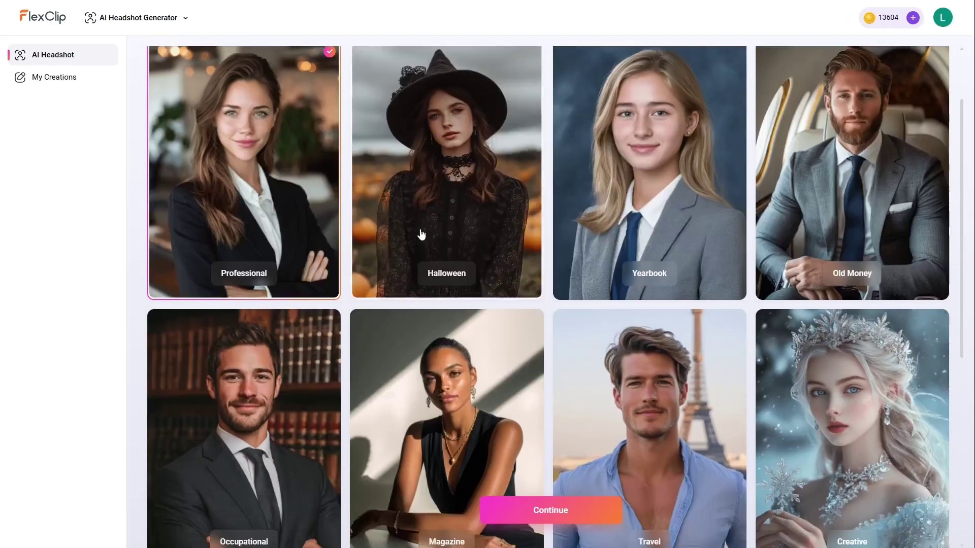
scroll(356, 280, "down", 1)
left_click(302, 323)
scroll(300, 330, "up", 3)
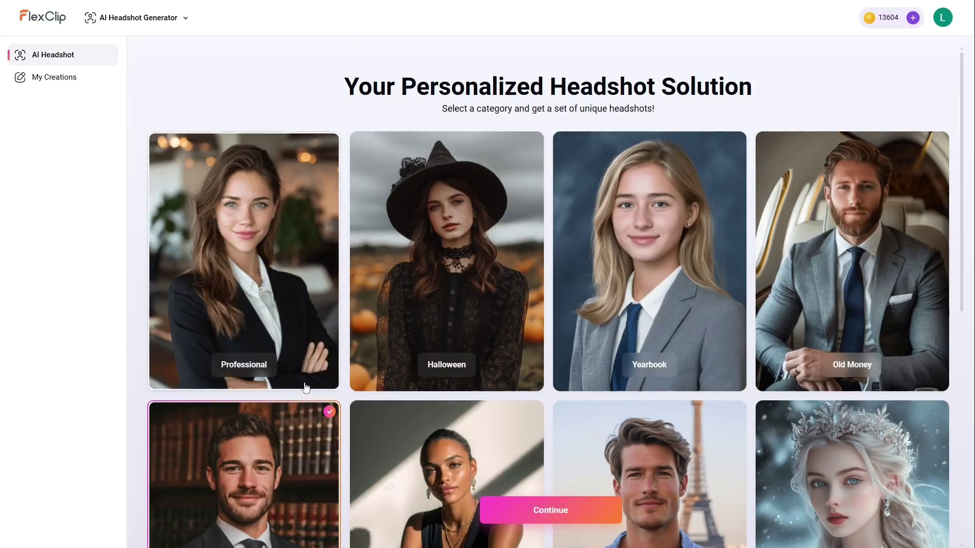
scroll(256, 405, "down", 5)
scroll(257, 404, "up", 5)
left_click(550, 510)
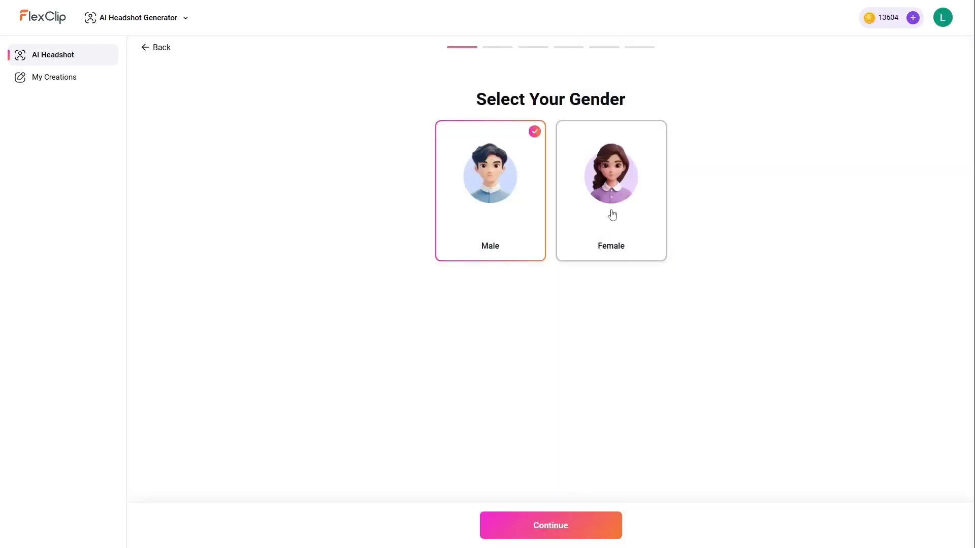
left_click(604, 513)
left_click(800, 276)
left_click(657, 322)
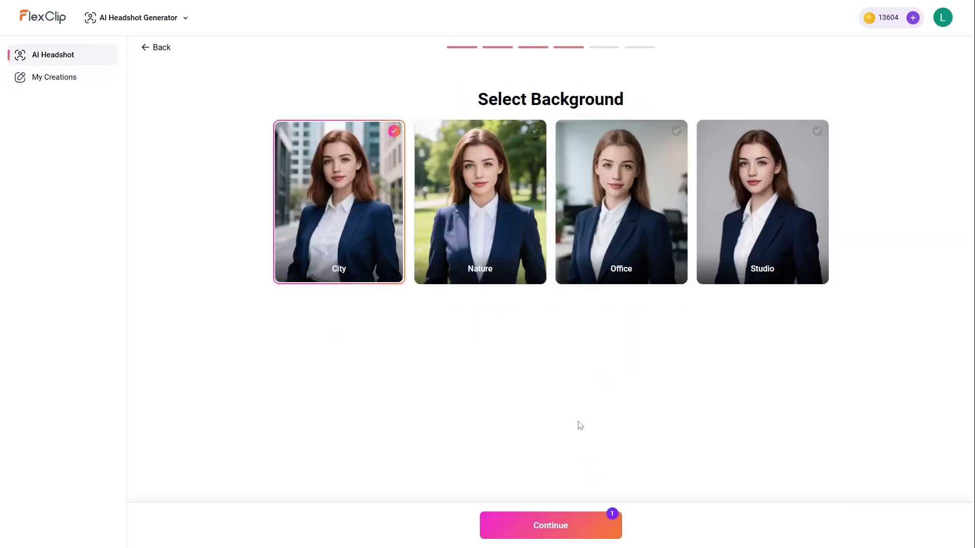
left_click(739, 261)
left_click(669, 267)
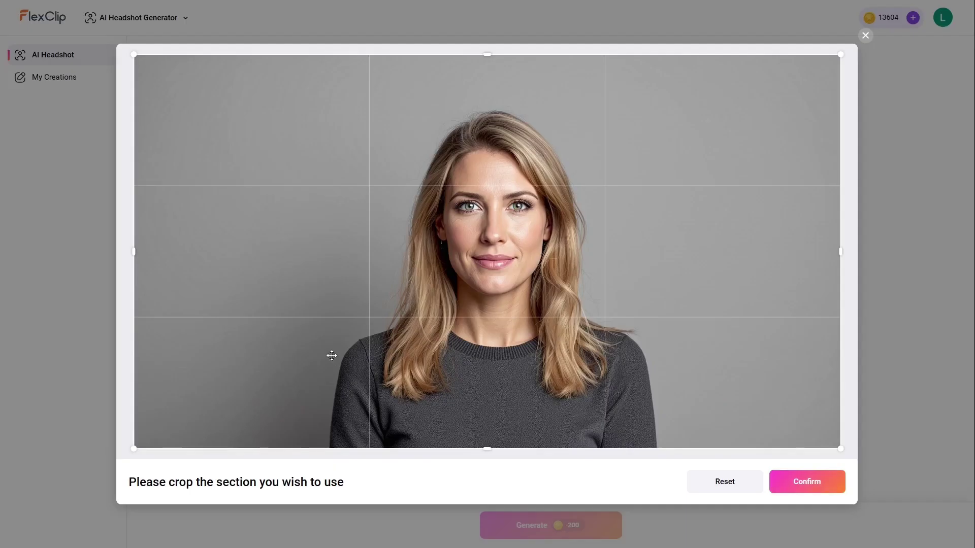
Step: Crop the uploaded portrait tightly around the face and generate the headshots
left_click_drag(134, 251, 324, 252)
left_click_drag(840, 251, 661, 251)
left_click_drag(487, 54, 492, 102)
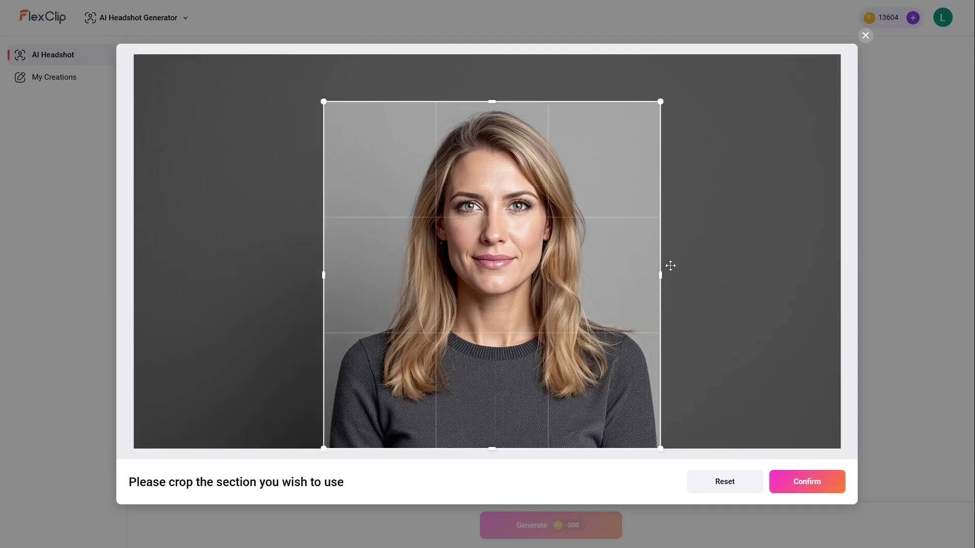
left_click(806, 481)
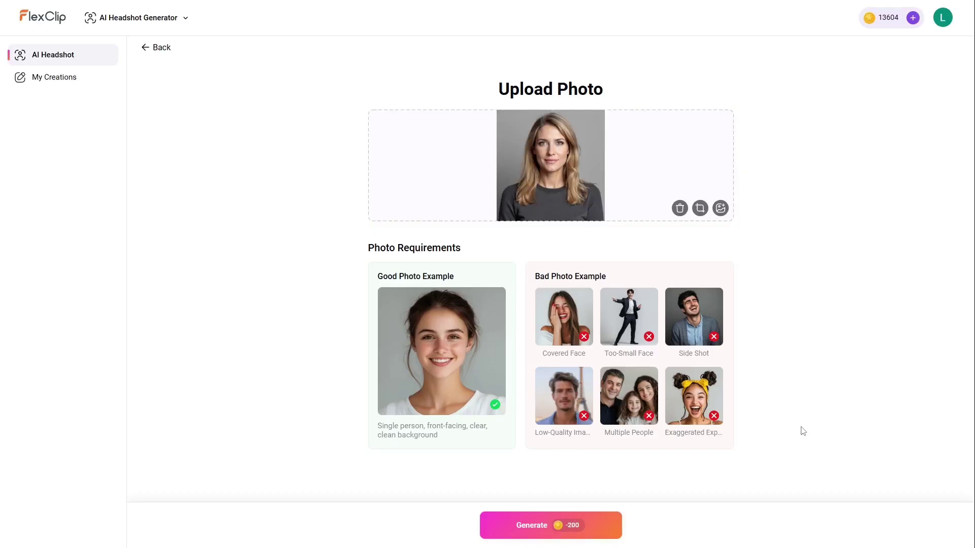
left_click(538, 524)
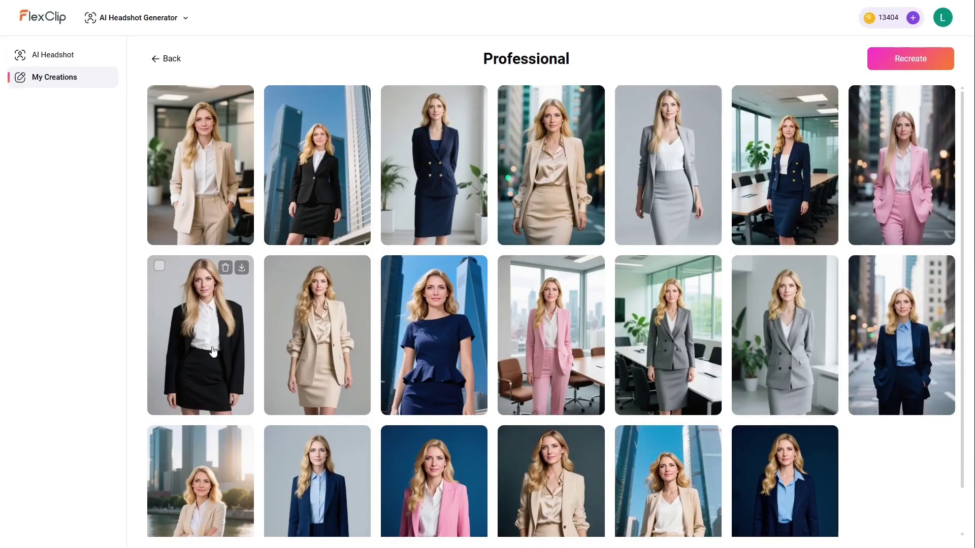
Step: Step through the generated headshots full size, then scroll down the results
left_click(229, 289)
left_click(898, 274)
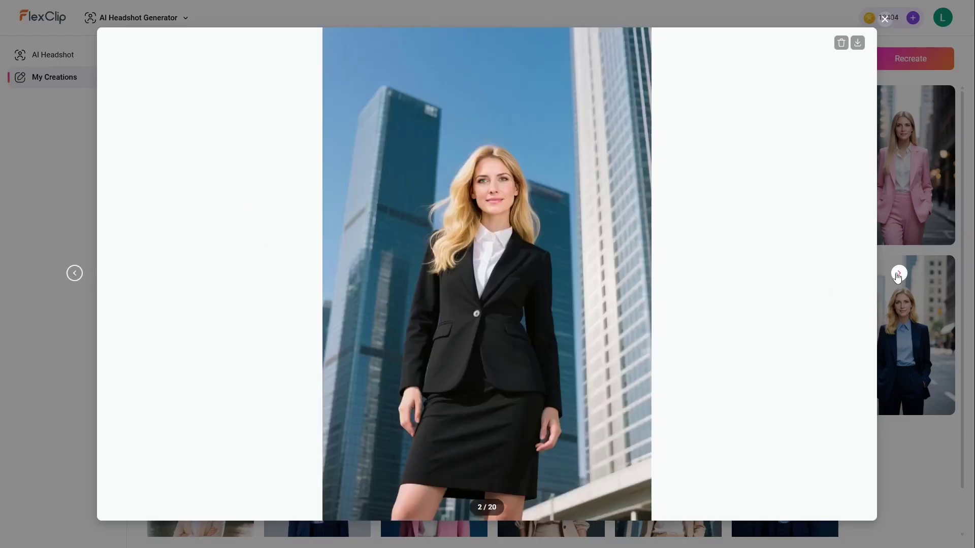
left_click(898, 275)
left_click(898, 274)
left_click(898, 274)
left_click(898, 274)
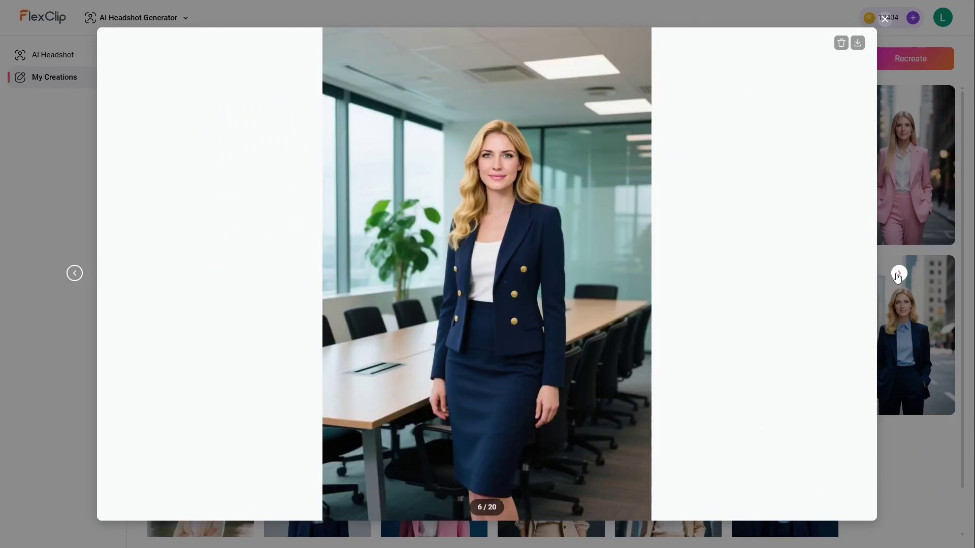
left_click(899, 275)
left_click(898, 274)
left_click(898, 274)
left_click(898, 274)
left_click(898, 274)
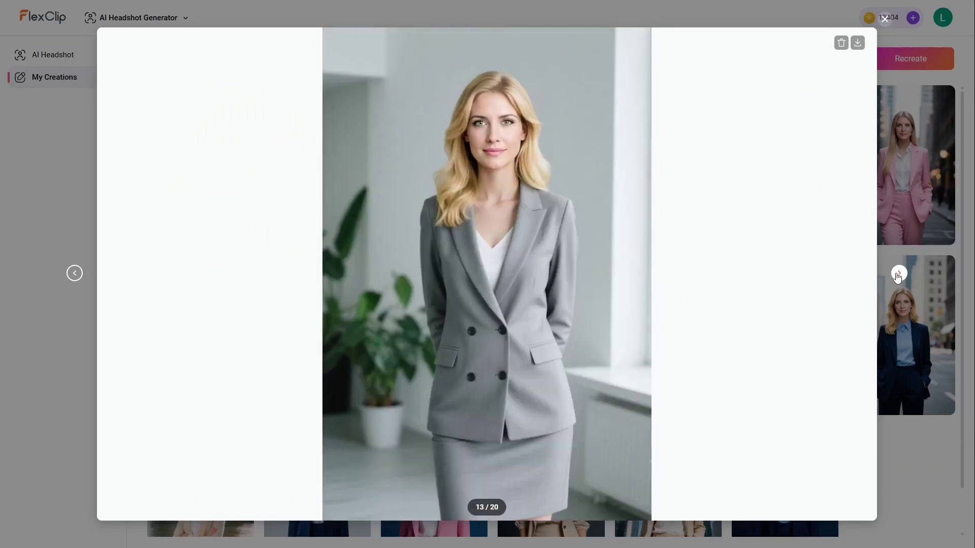
left_click(898, 274)
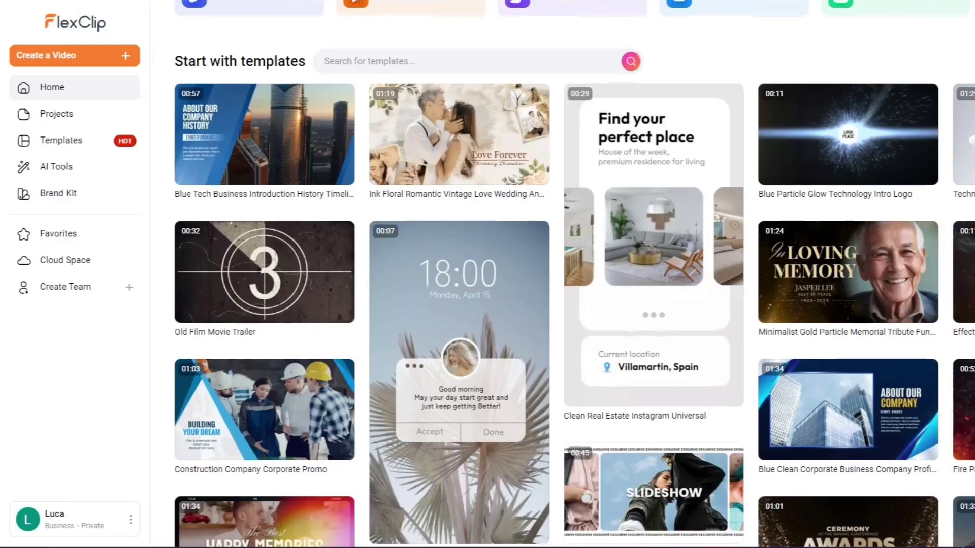
scroll(574, 274, "down", 1)
scroll(574, 274, "down", 3)
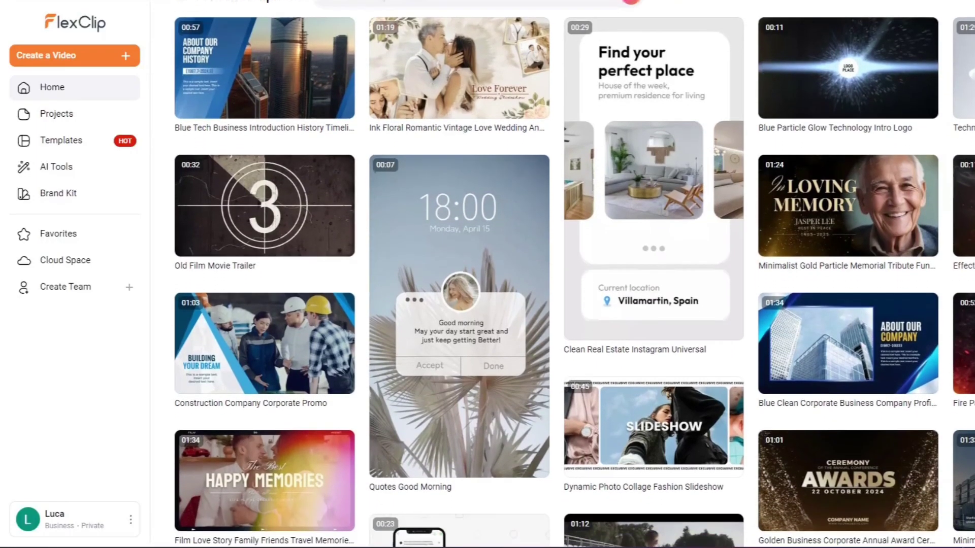
scroll(575, 274, "down", 1)
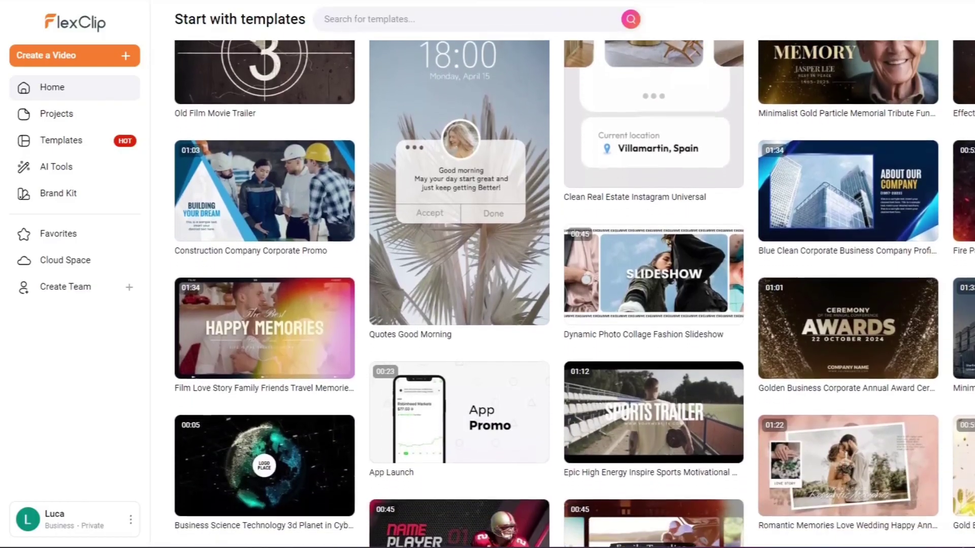